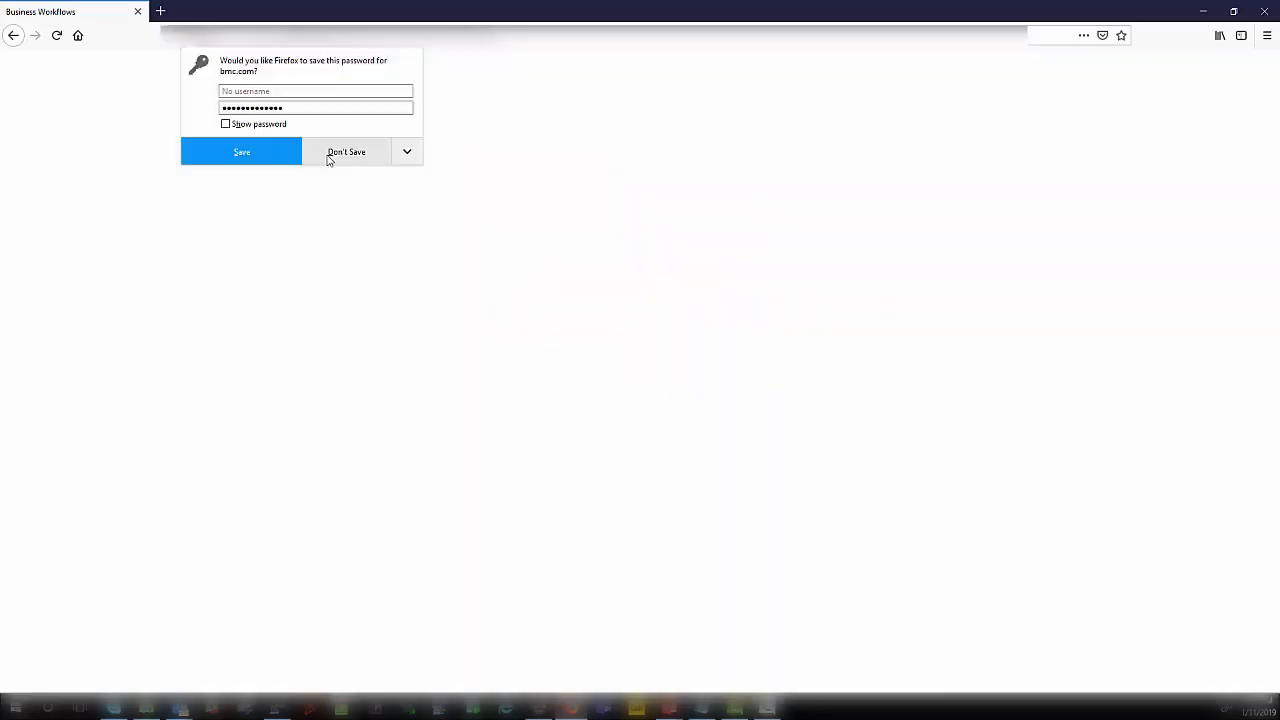
# Step: Sign in and start a new case template from the Case Management settings
pyautogui.click(342, 158)
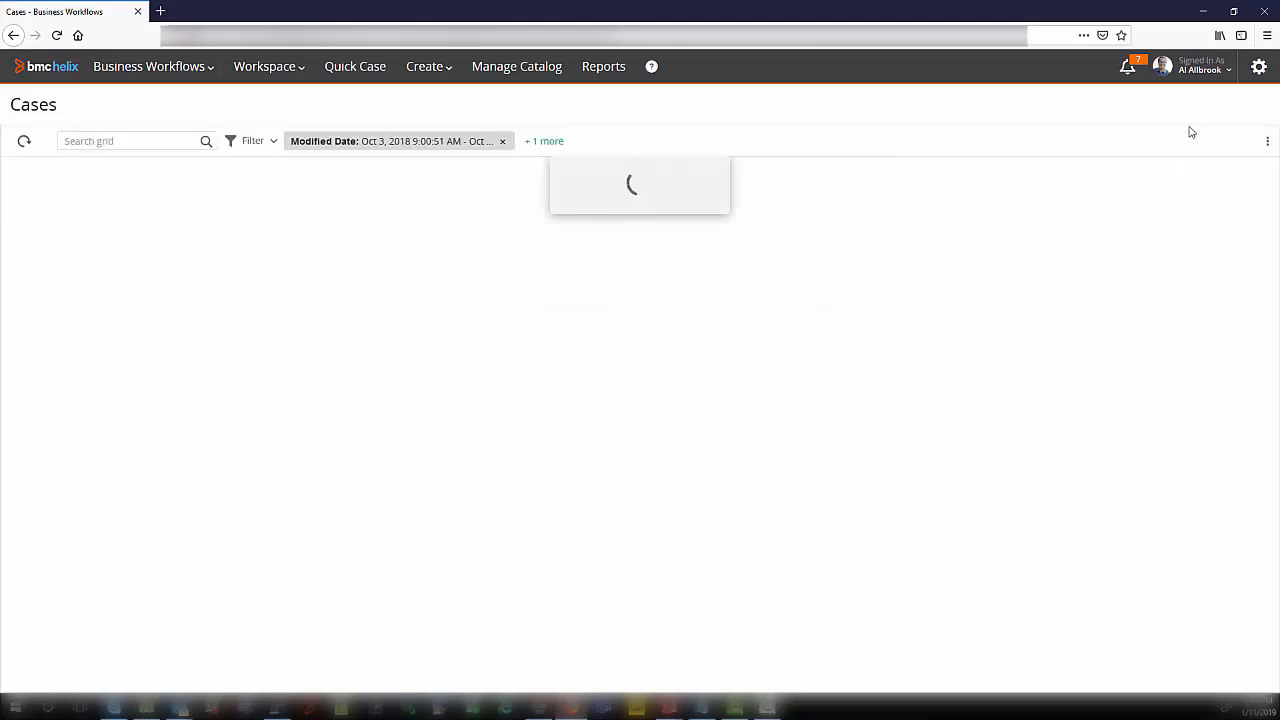
pyautogui.click(1215, 74)
pyautogui.click(1258, 66)
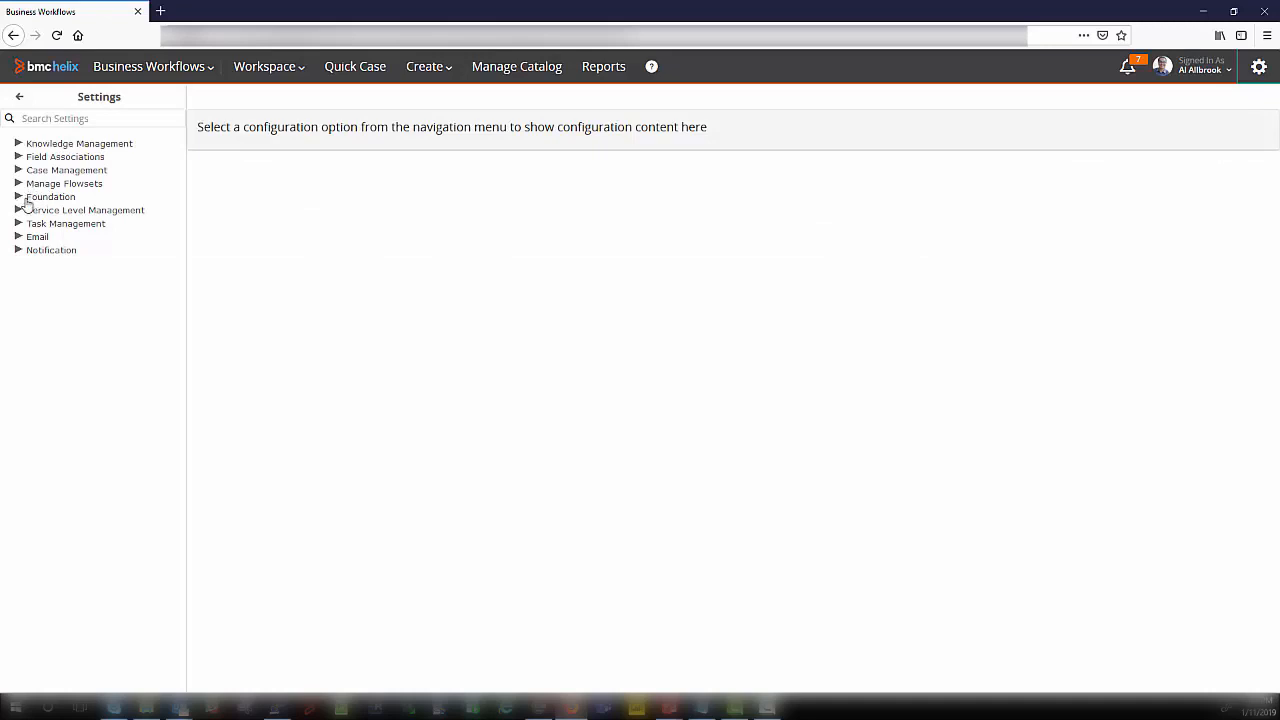
pyautogui.click(24, 173)
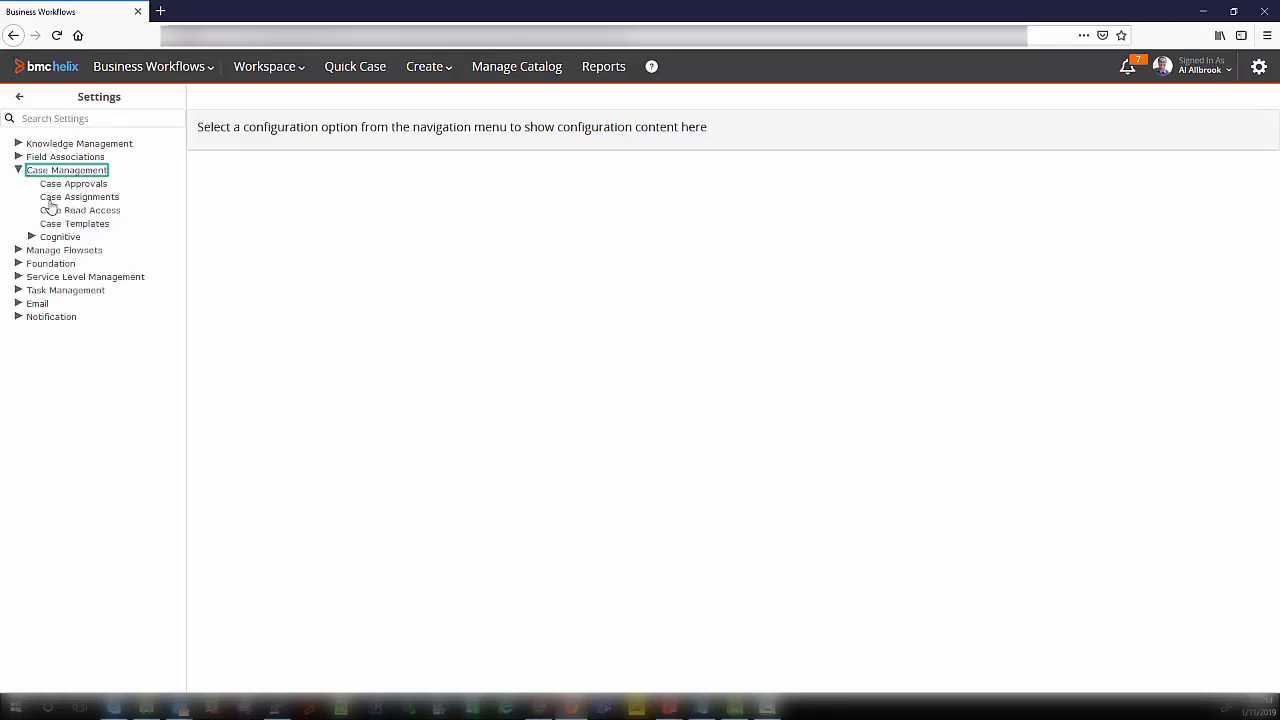
pyautogui.click(70, 224)
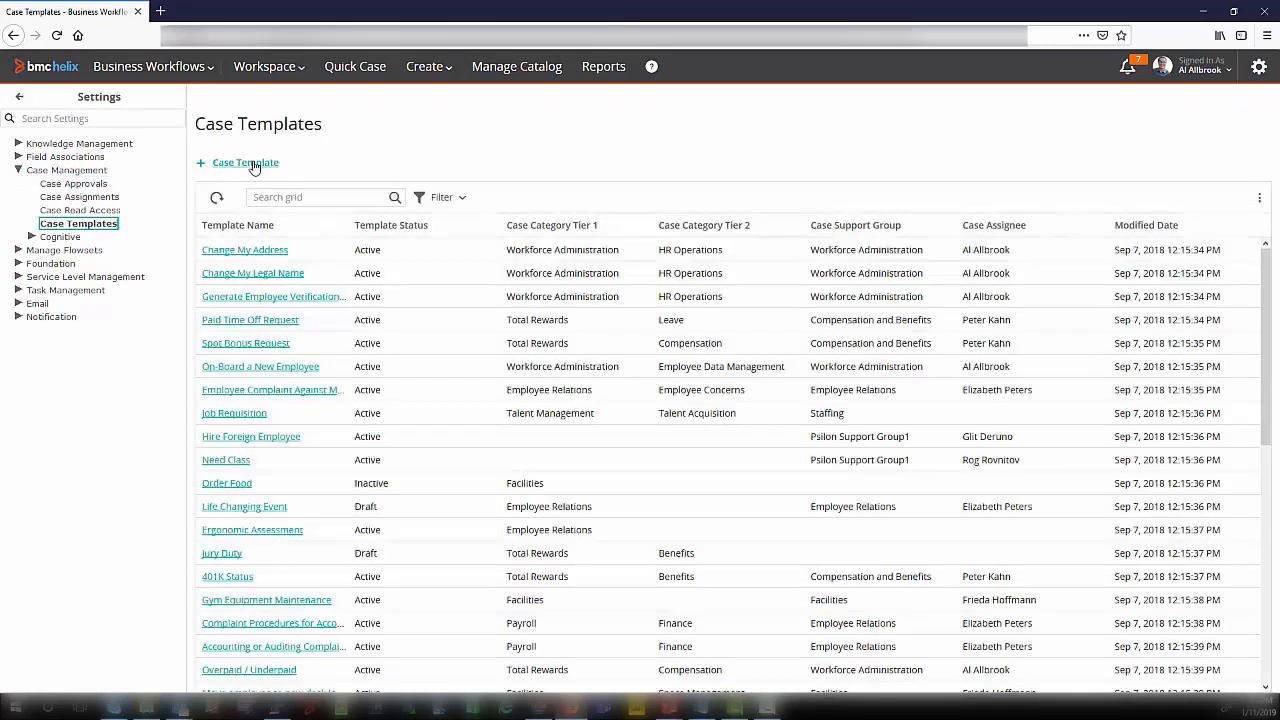
pyautogui.click(243, 163)
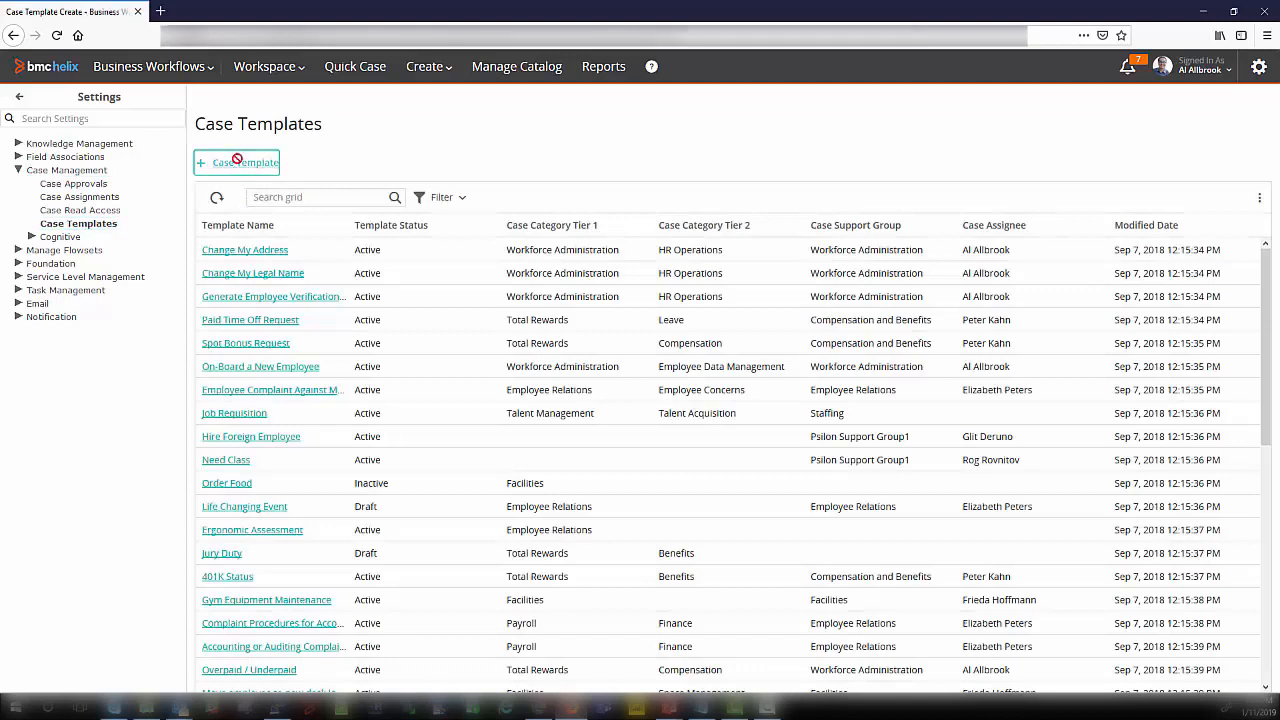
# Step: Enter "Order a Phone" as the template name and case summary, and set the case status to In Progress
pyautogui.click(104, 167)
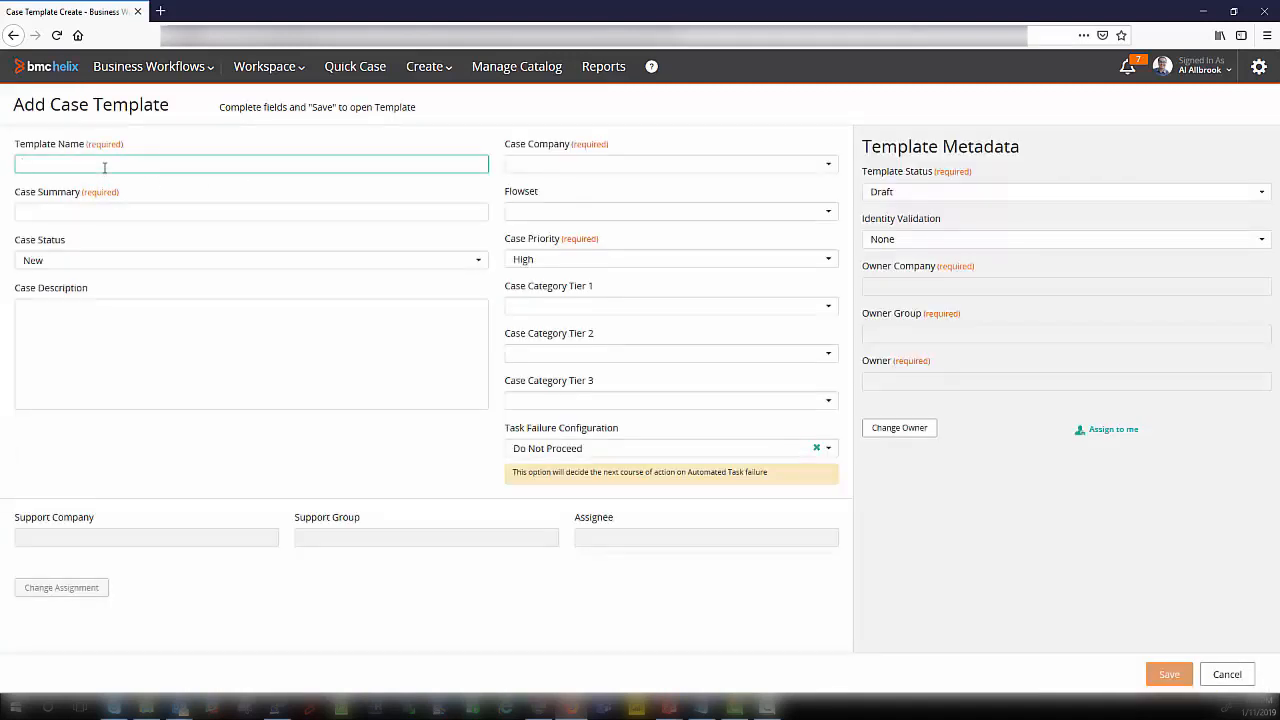
pyautogui.write('Order a Phone')
pyautogui.click(78, 260)
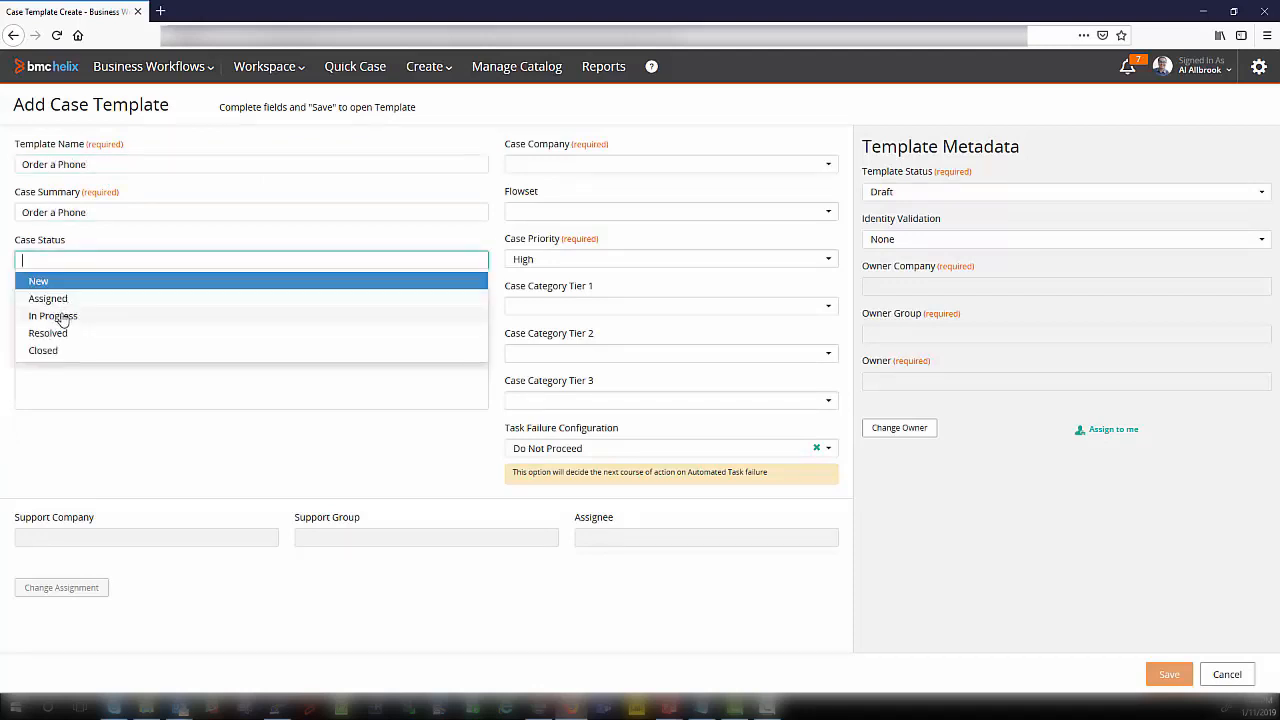
pyautogui.click(62, 316)
# Step: Fill the case description with spaced lines: "Phone Make #", "Phone Model #", "How much Ram Needed ? #" and "When do you need this Phone #"
pyautogui.click(61, 349)
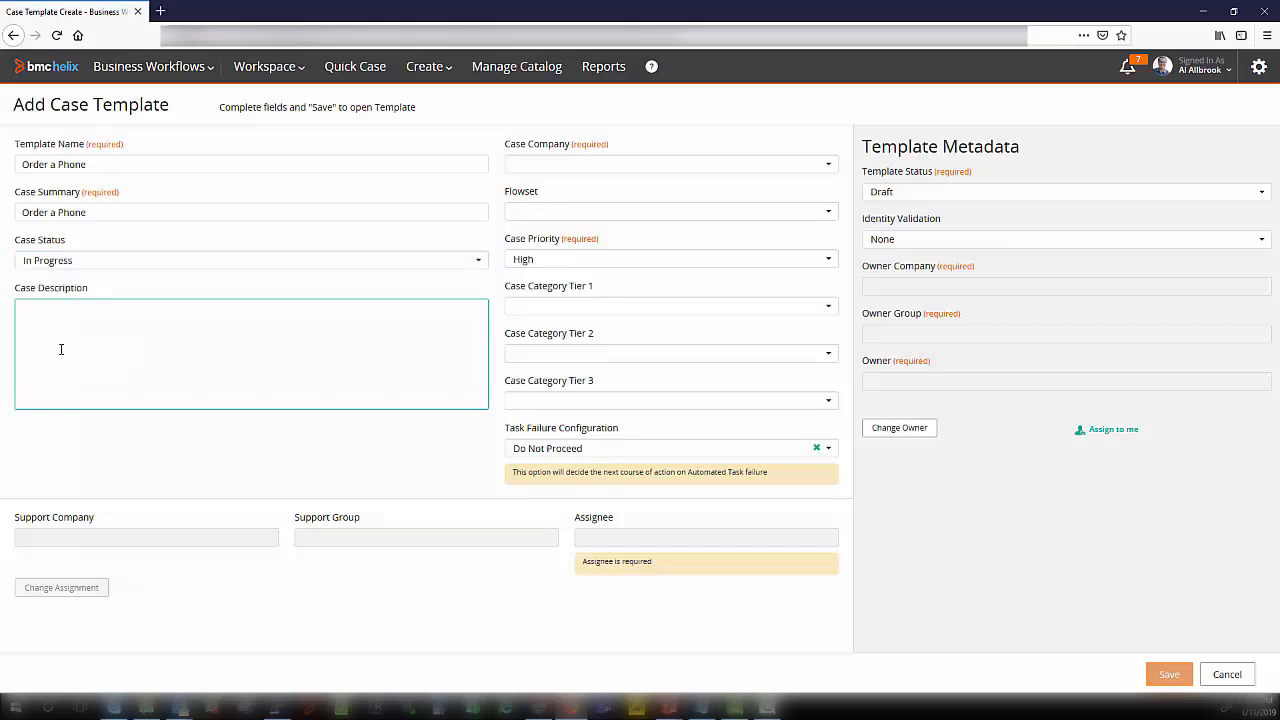
pyautogui.write('Phone Make #')
pyautogui.press('Return')
pyautogui.press('Return')
pyautogui.write('Phone Model #')
pyautogui.press('Return')
pyautogui.press('Return')
pyautogui.write('How much Ram Needed ? #')
pyautogui.press('Return')
pyautogui.press('Return')
pyautogui.write('When do you need')
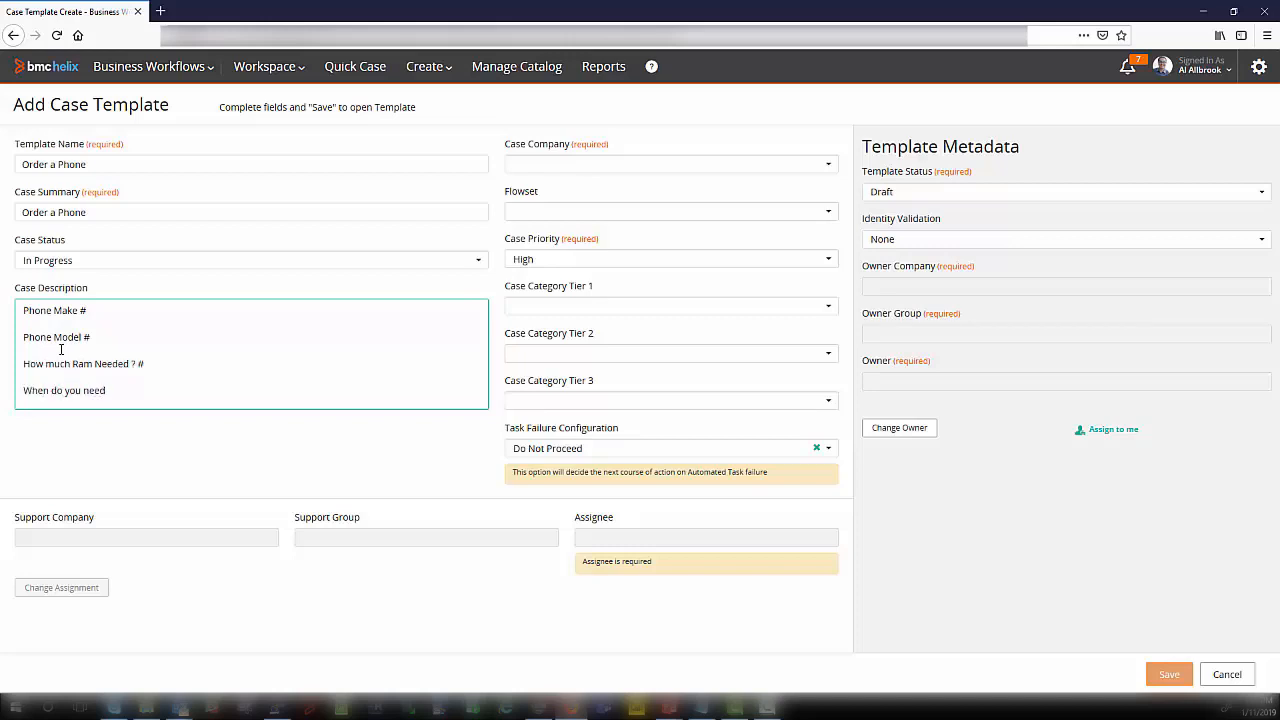
pyautogui.write(' this Phone #')
# Step: Set the case priority to Medium and the case company to Petramco
pyautogui.click(540, 259)
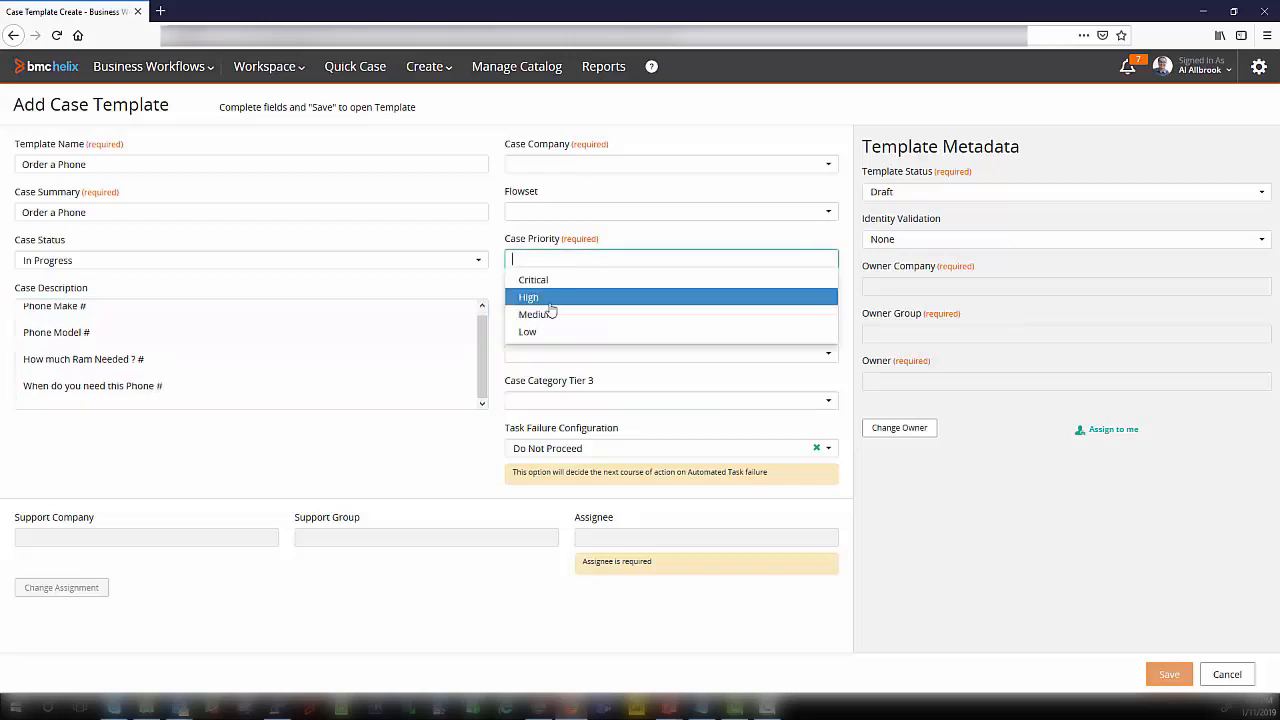
pyautogui.click(547, 317)
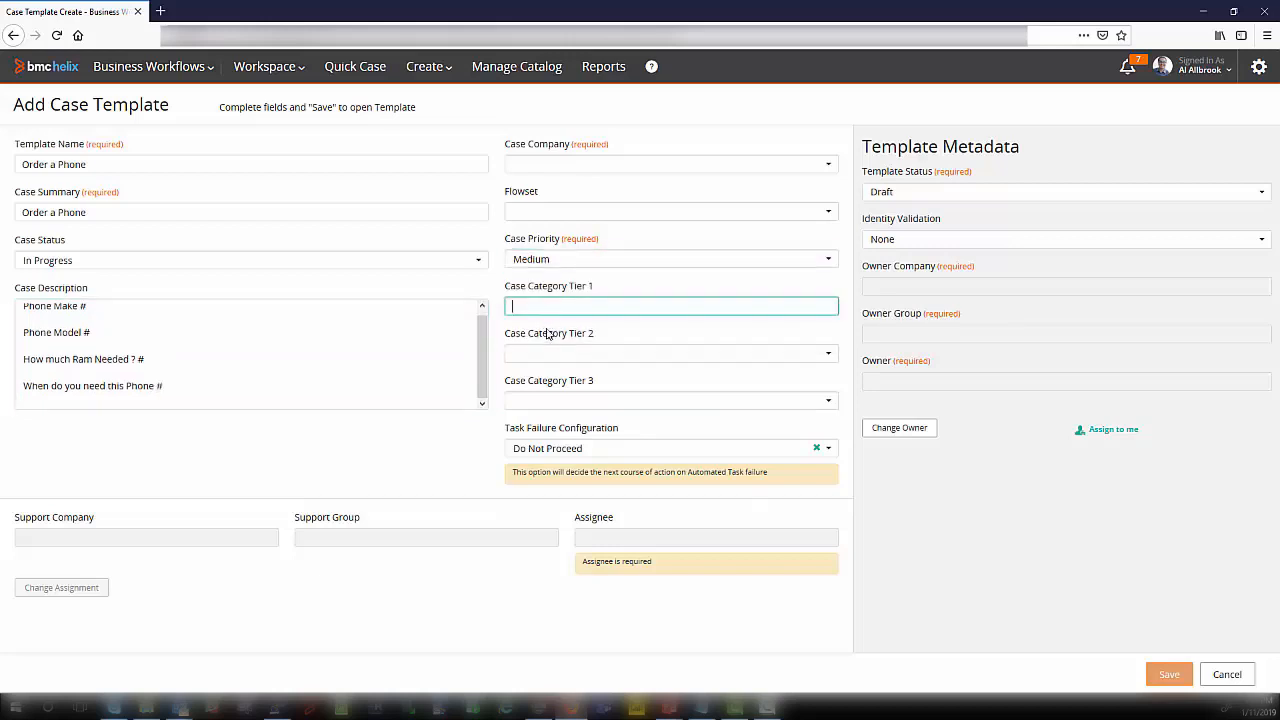
pyautogui.click(537, 168)
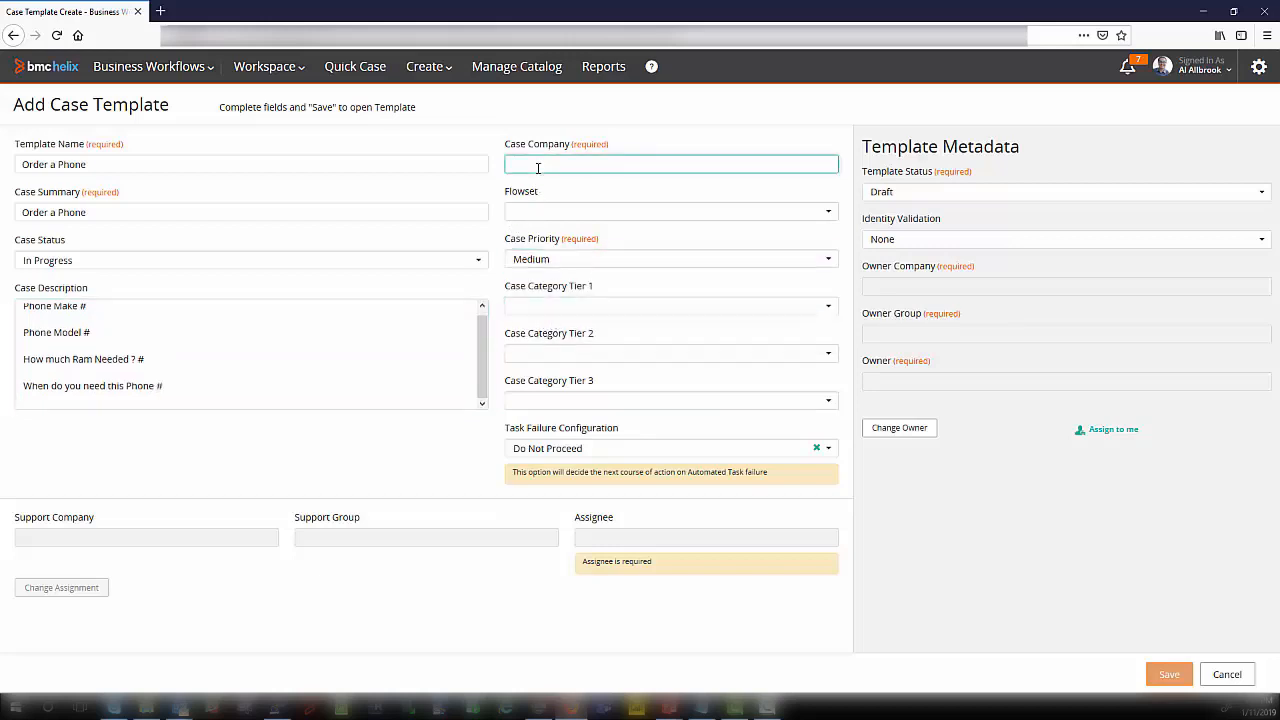
# Step: Categorize the case as Phones in tier 1, Cellular Phones in tier 2 and Service in tier 3
pyautogui.click(547, 306)
pyautogui.click(547, 428)
pyautogui.click(538, 355)
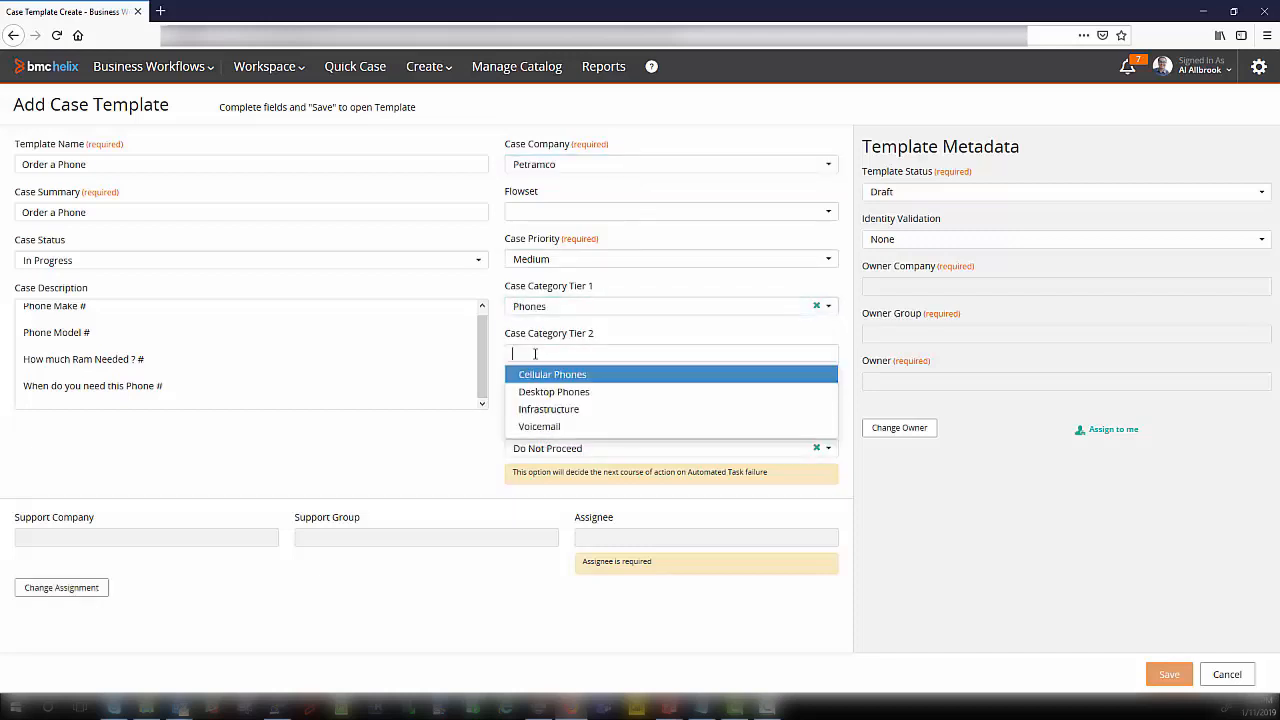
pyautogui.click(548, 374)
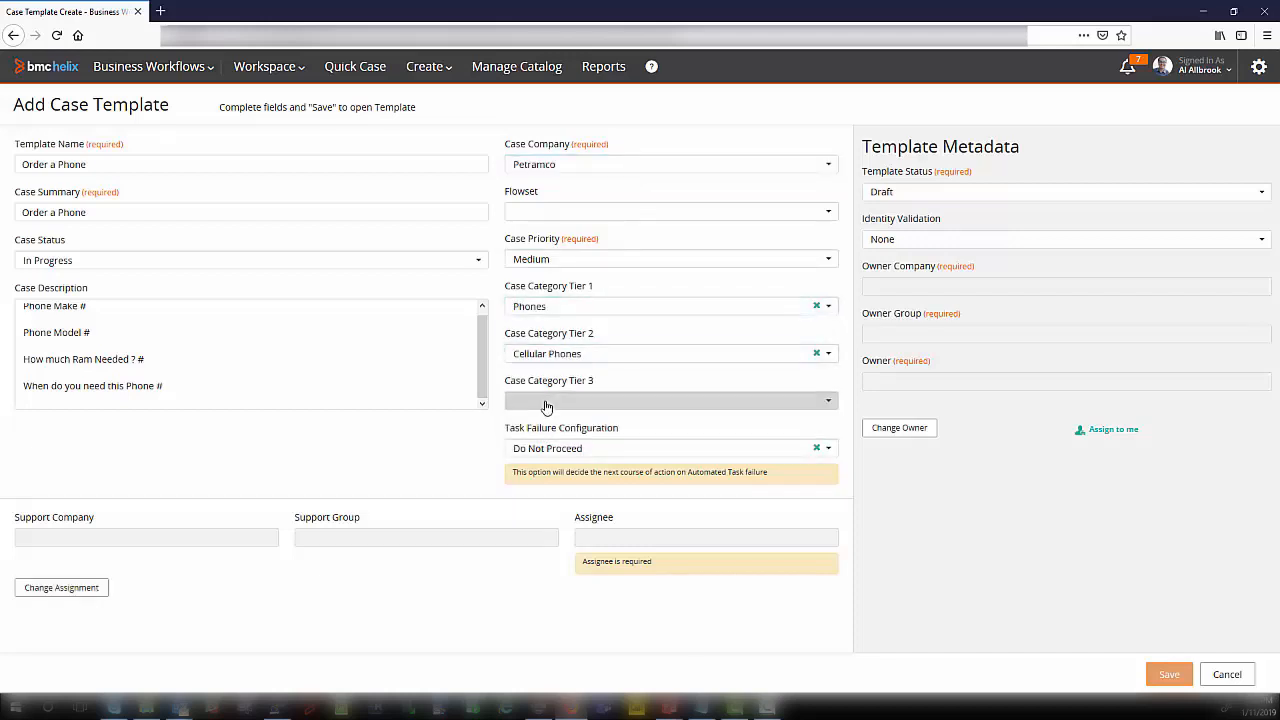
pyautogui.click(545, 401)
pyautogui.click(554, 423)
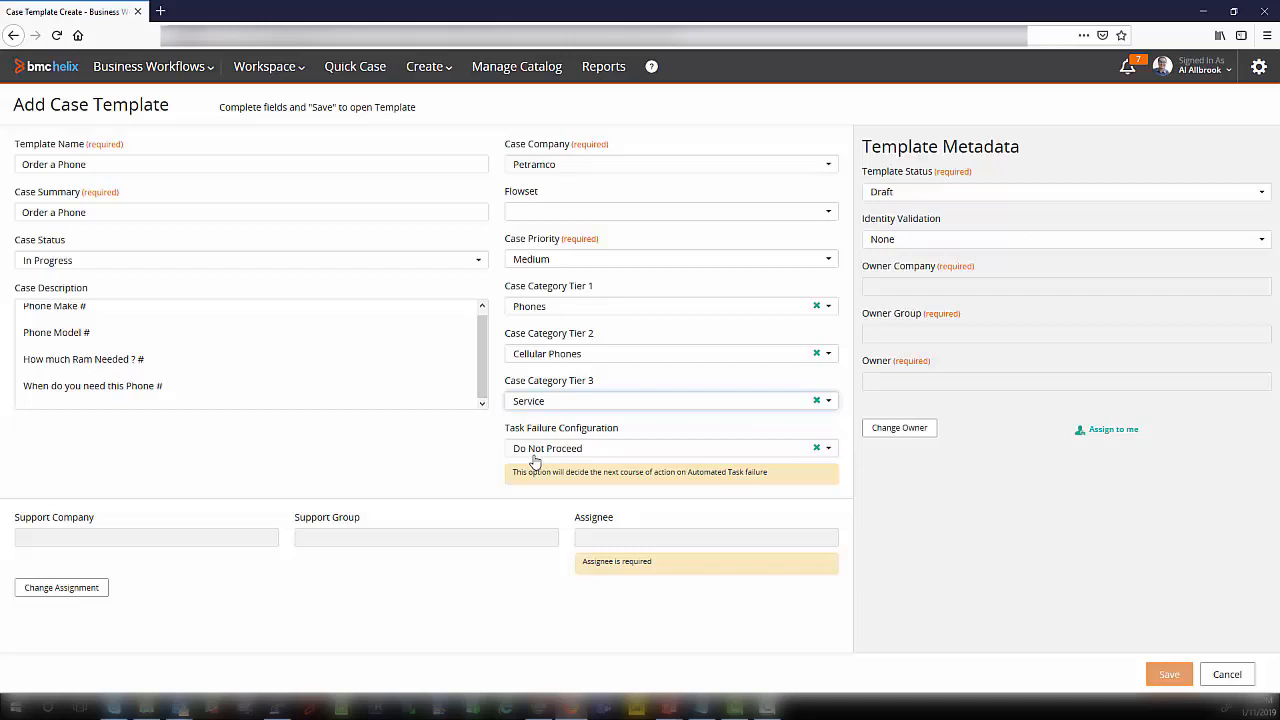
# Step: Choose Do Not Proceed as the task failure configuration for the case template
pyautogui.click(535, 450)
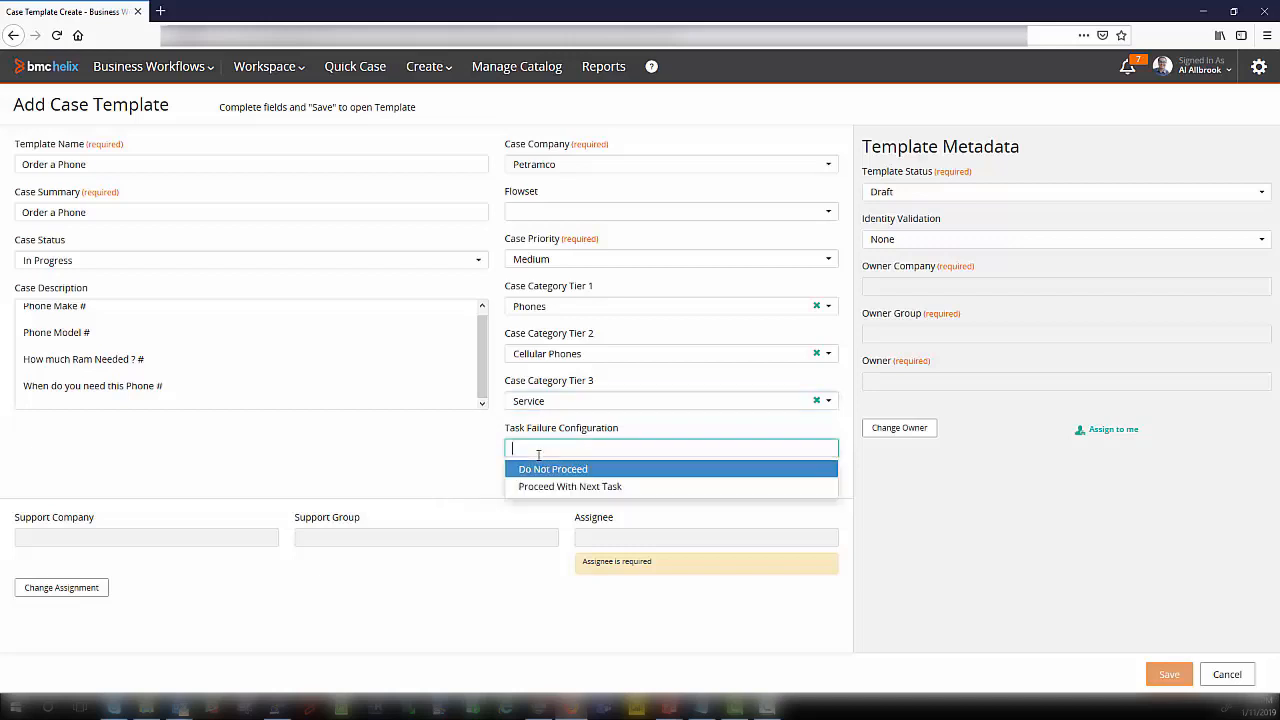
pyautogui.click(551, 470)
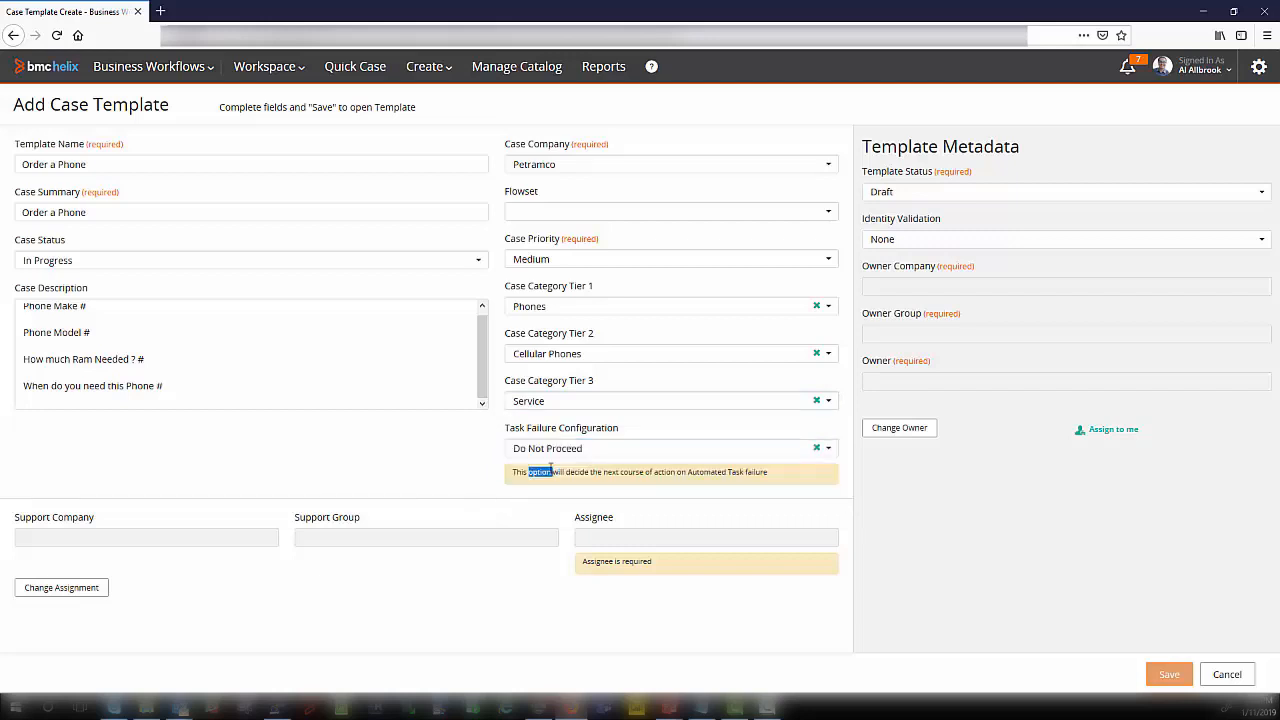
pyautogui.click(556, 454)
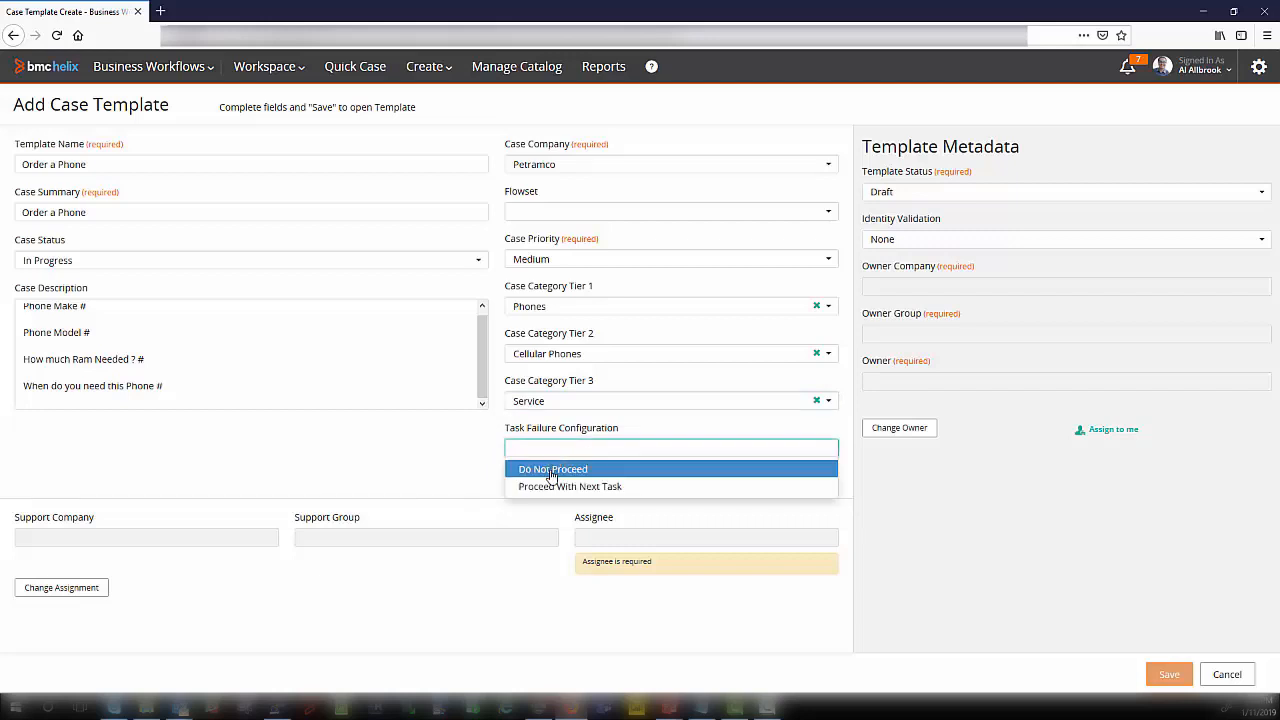
pyautogui.click(553, 470)
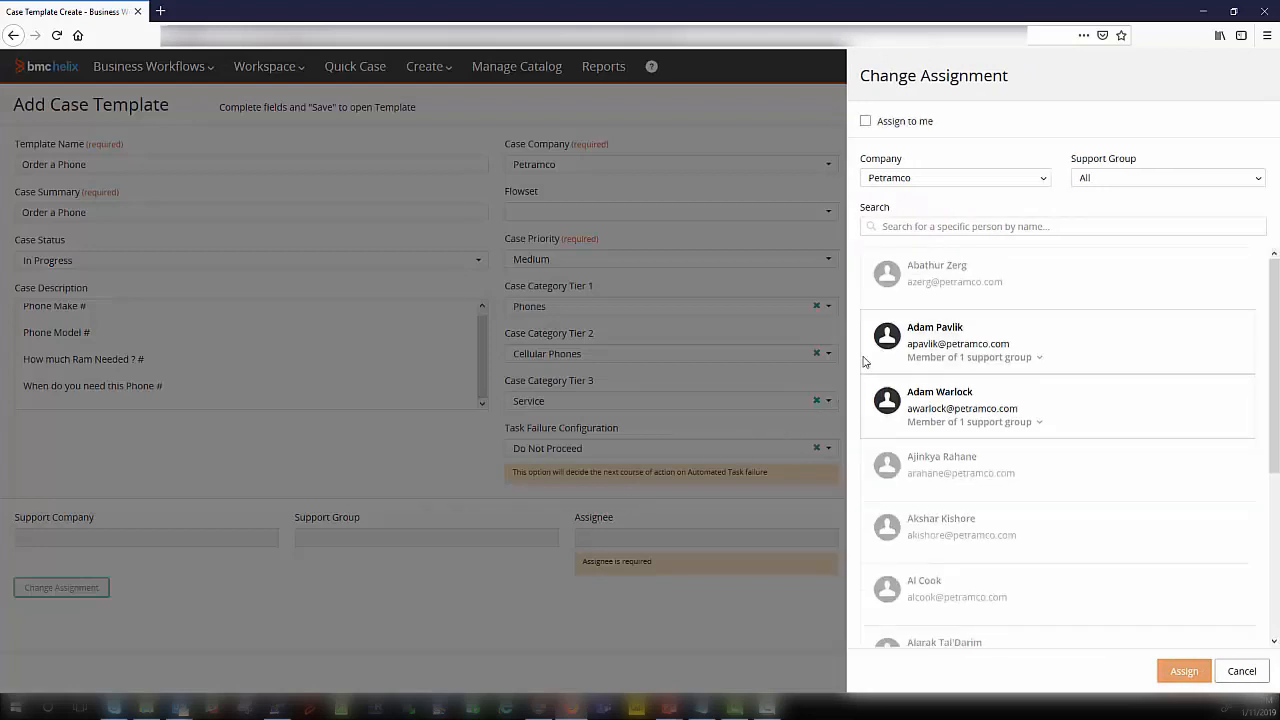
# Step: Make a GB Support 1 member of Petramco the template's assignee and owner, and set identity validation to Optional
pyautogui.click(1154, 414)
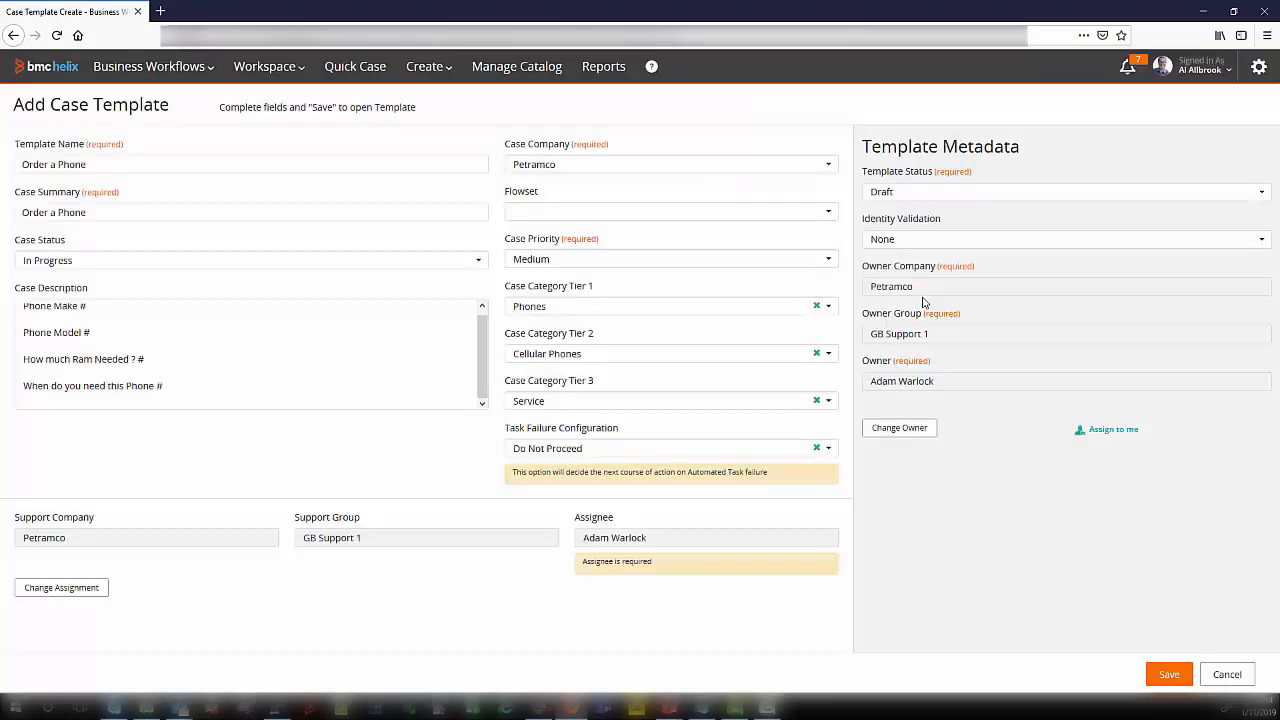
pyautogui.click(906, 245)
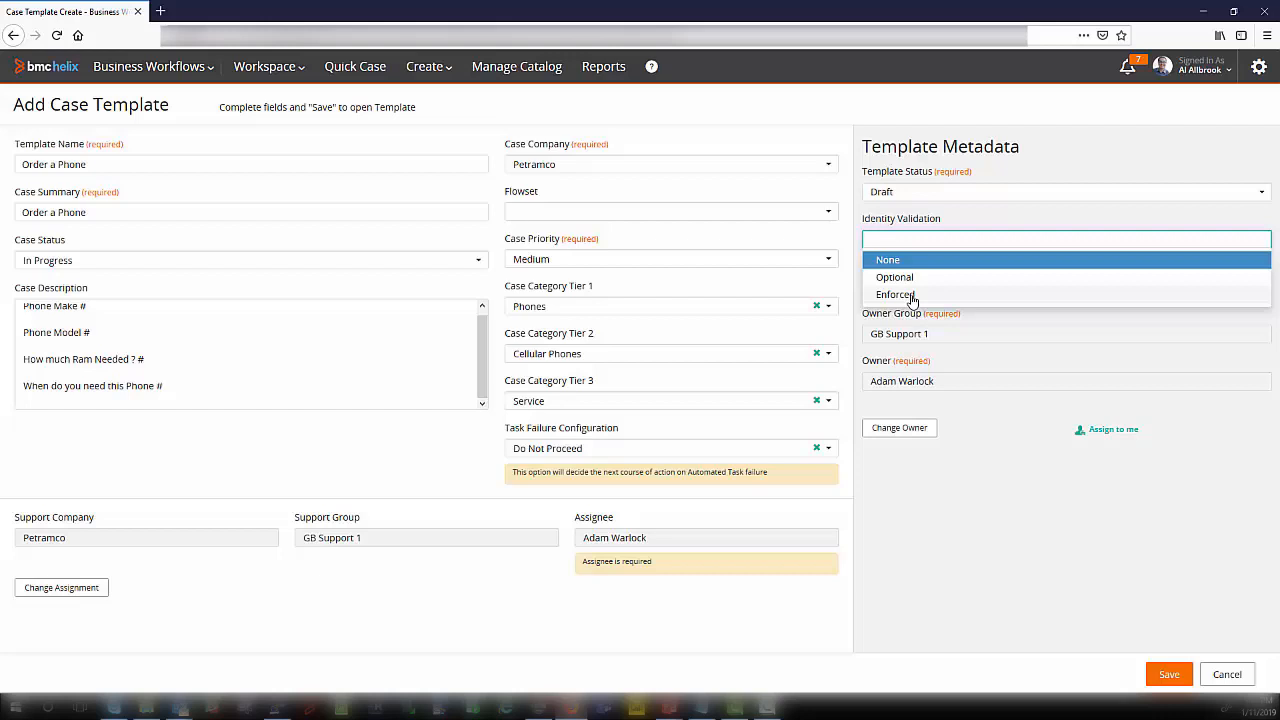
pyautogui.click(910, 278)
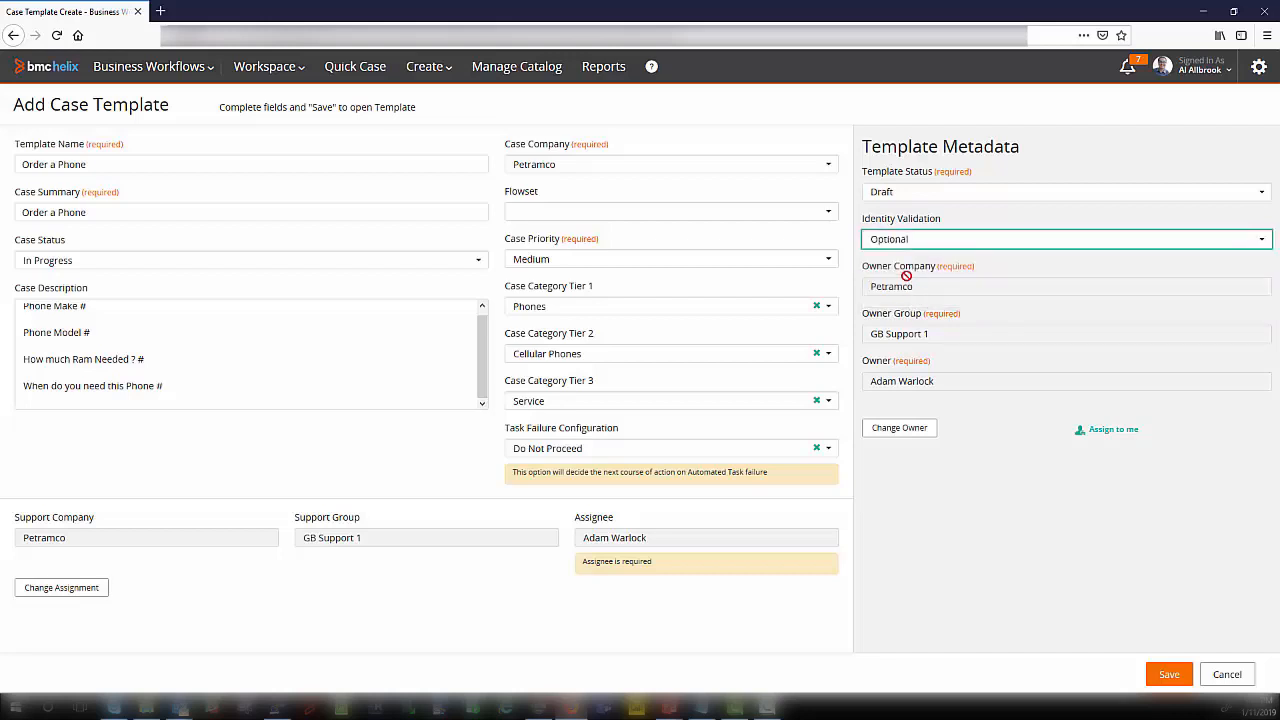
# Step: Set the template status to Active and save the template under the name "Order a Phone now"
pyautogui.click(906, 194)
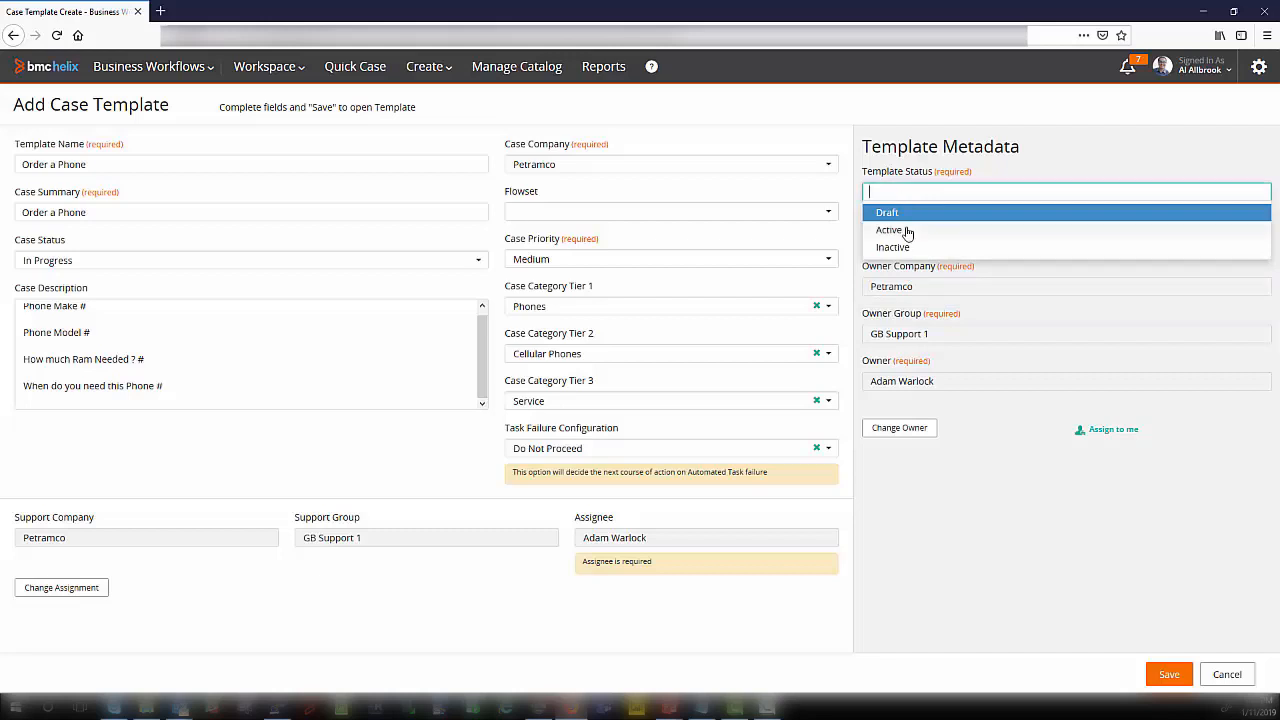
pyautogui.click(907, 232)
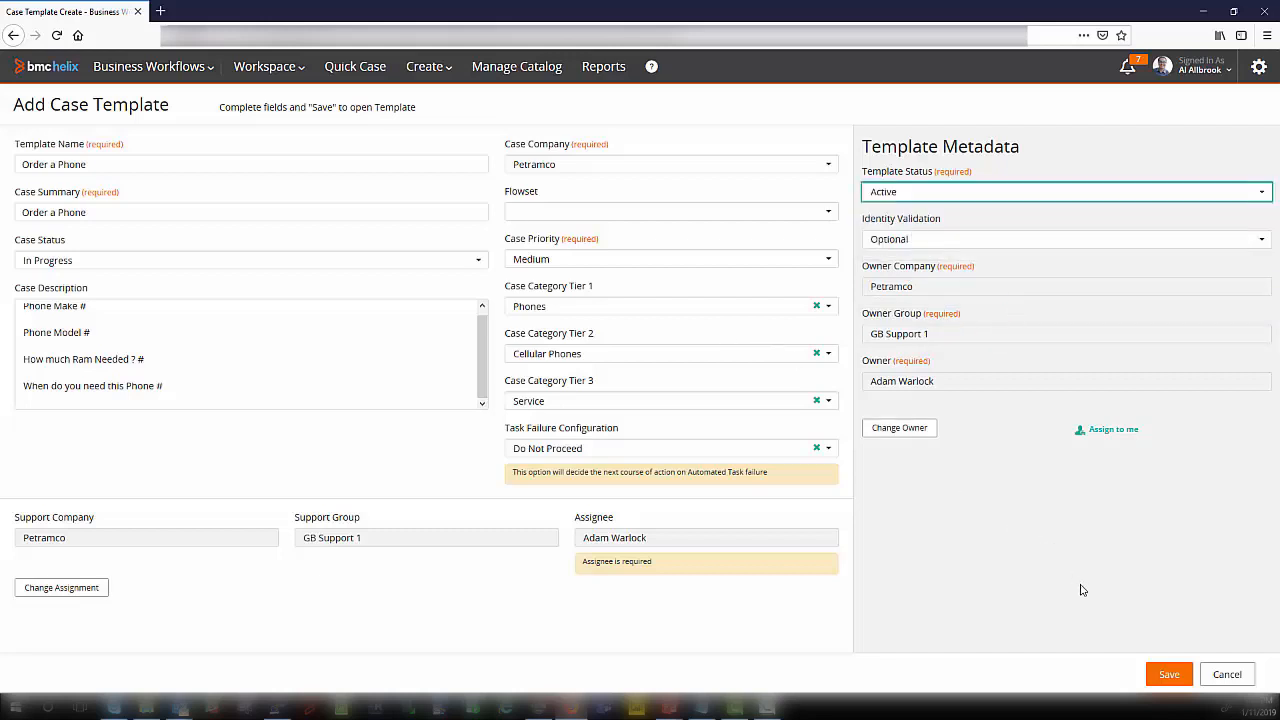
pyautogui.click(1160, 673)
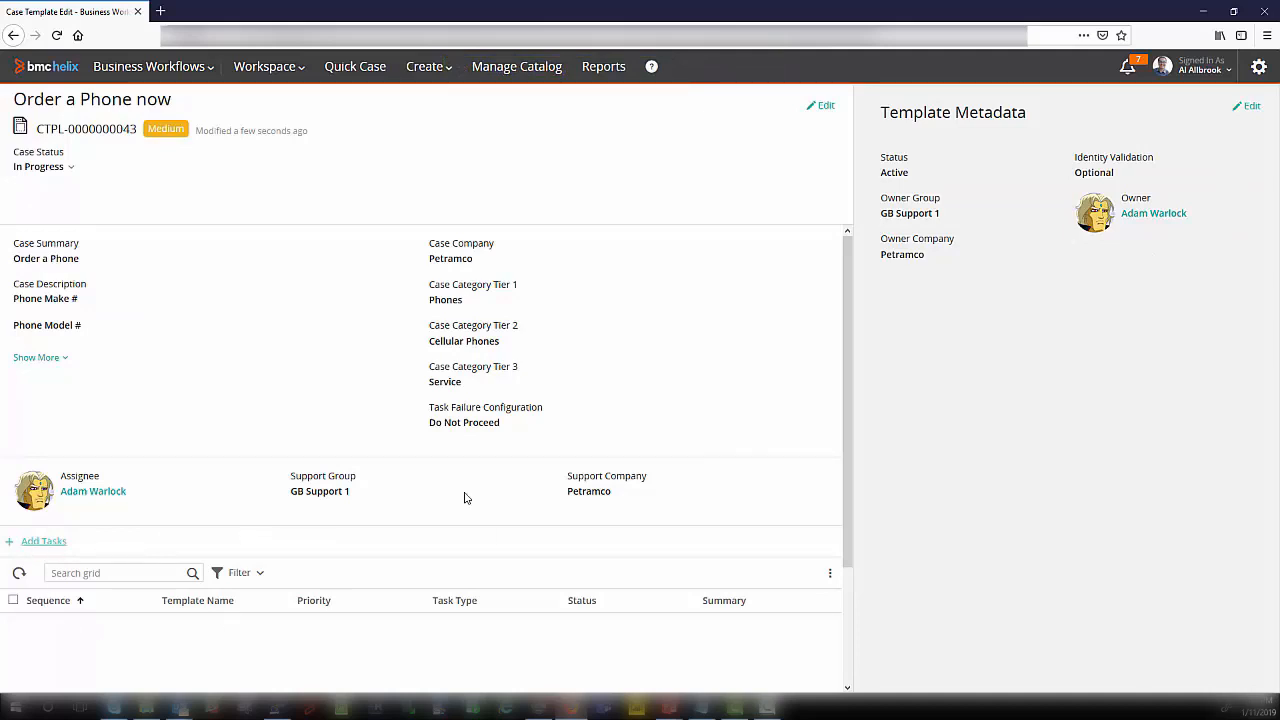
# Step: Switch the saved template's status to Inactive and add the Purchase Requisition task to it, searching for "Purchase"
pyautogui.click(1249, 106)
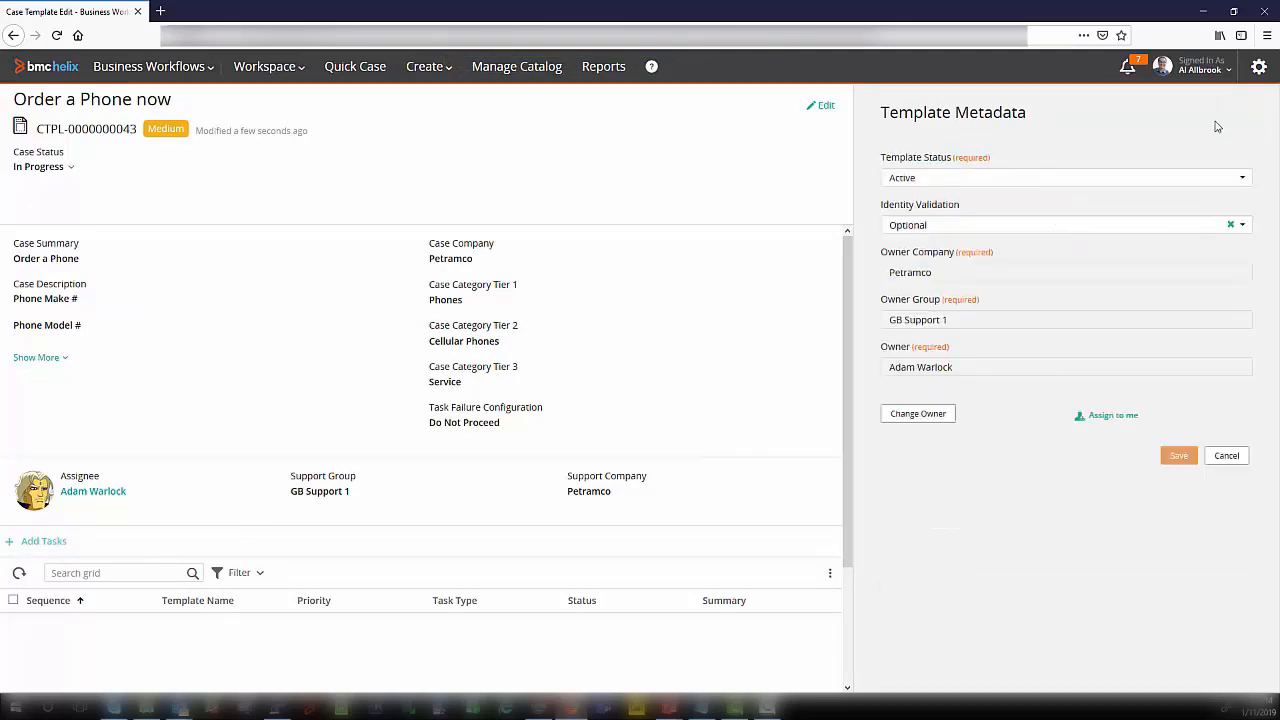
pyautogui.click(914, 180)
pyautogui.click(44, 541)
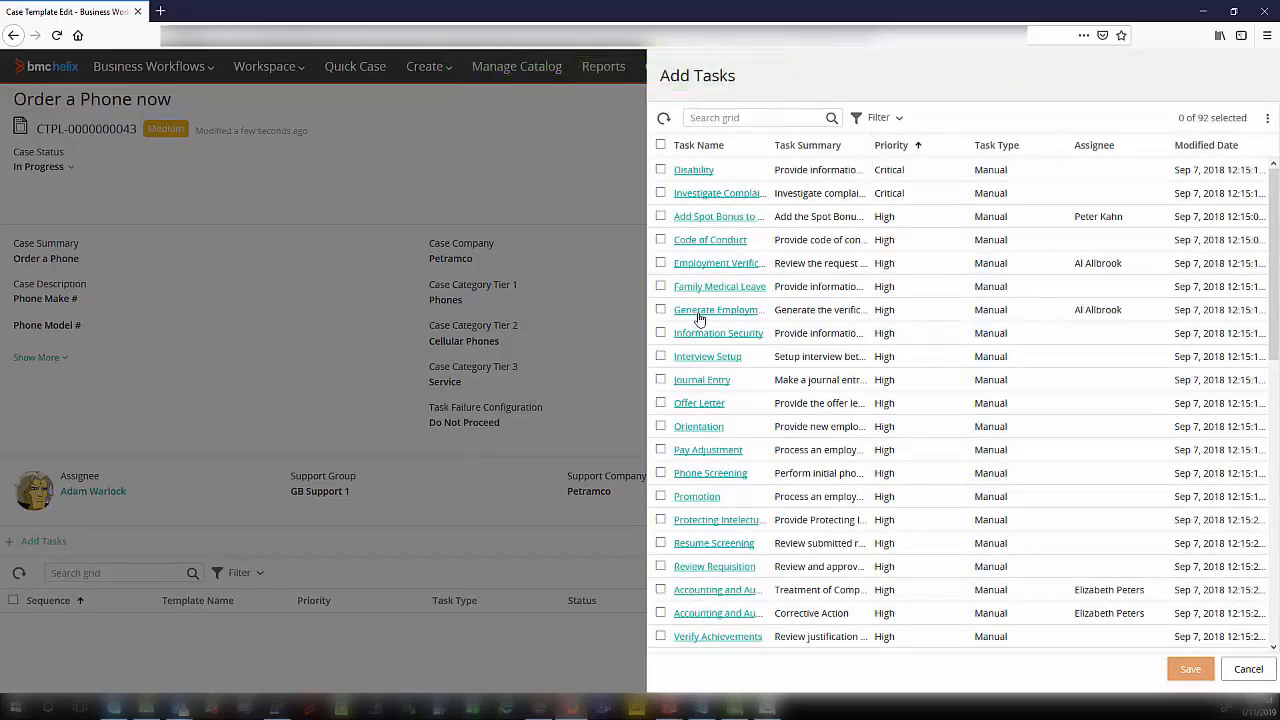
pyautogui.click(760, 118)
pyautogui.write('Purchase')
pyautogui.click(660, 170)
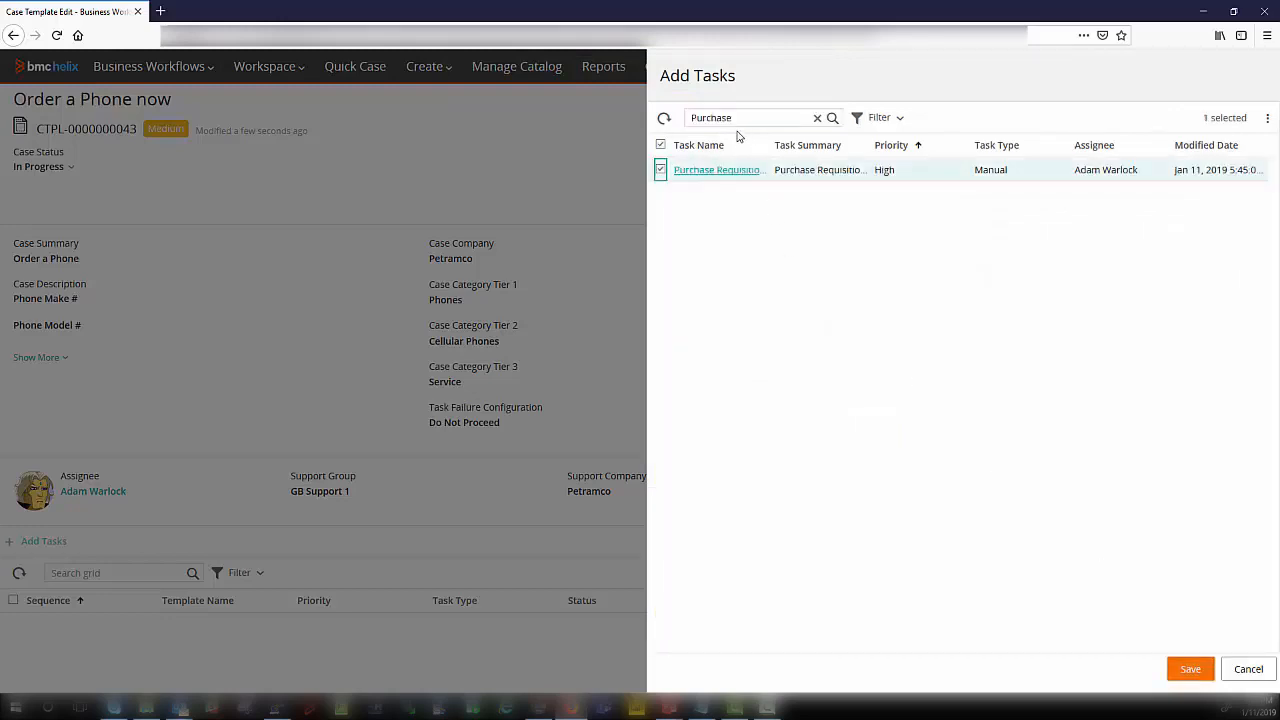
pyautogui.click(1190, 669)
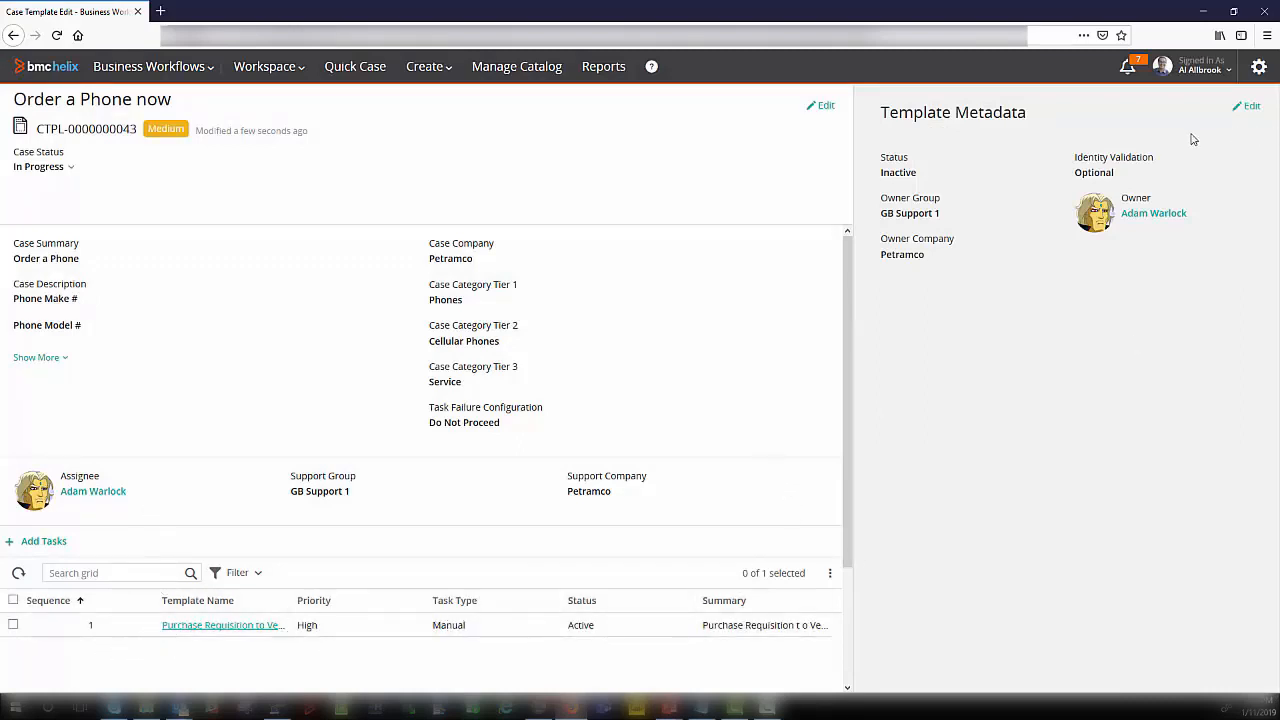
# Step: Set the template status back to Active in the metadata and save the change
pyautogui.click(1245, 105)
pyautogui.click(957, 223)
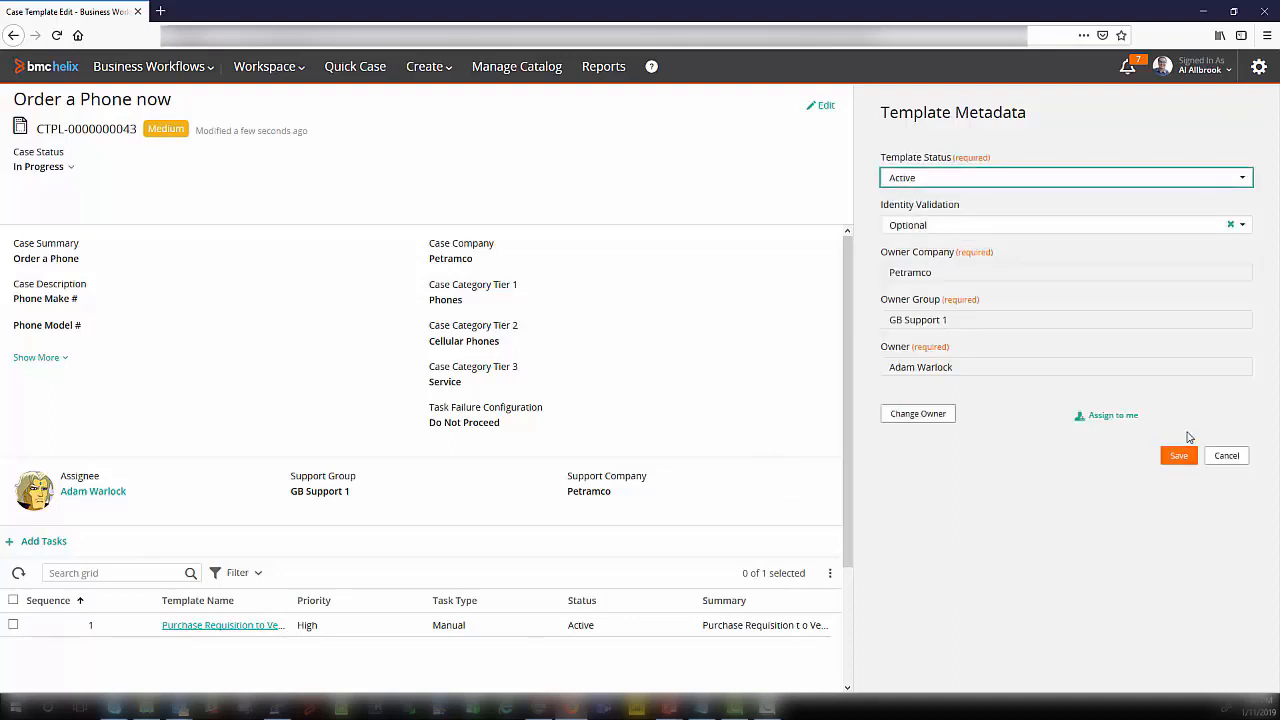
pyautogui.click(1177, 451)
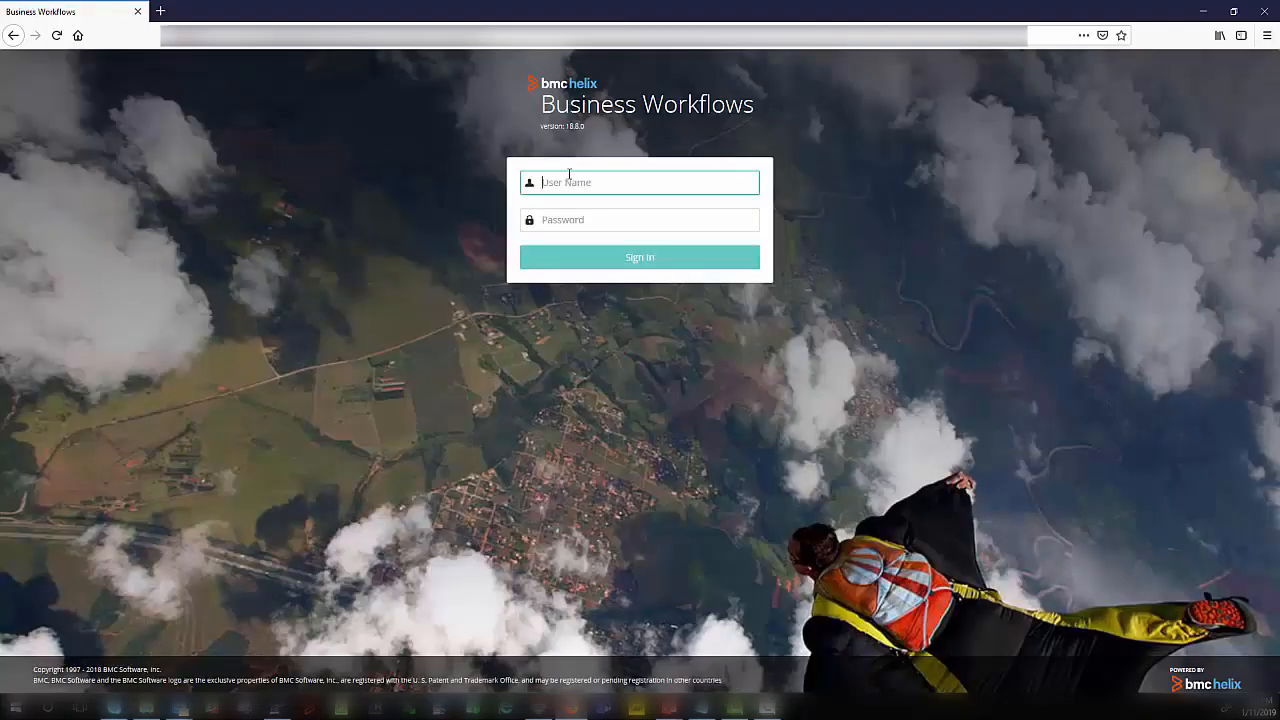
# Step: Sign in with the agent's user name and start creating a new case
pyautogui.write('allen')
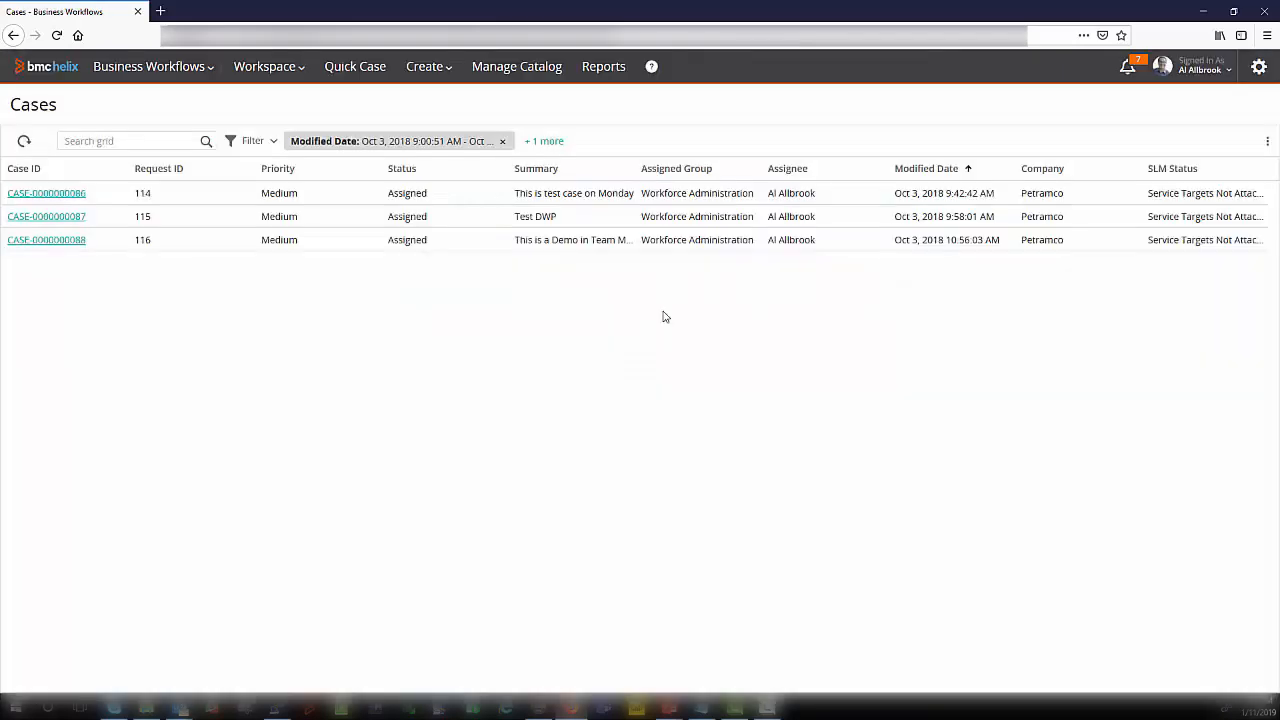
pyautogui.click(425, 66)
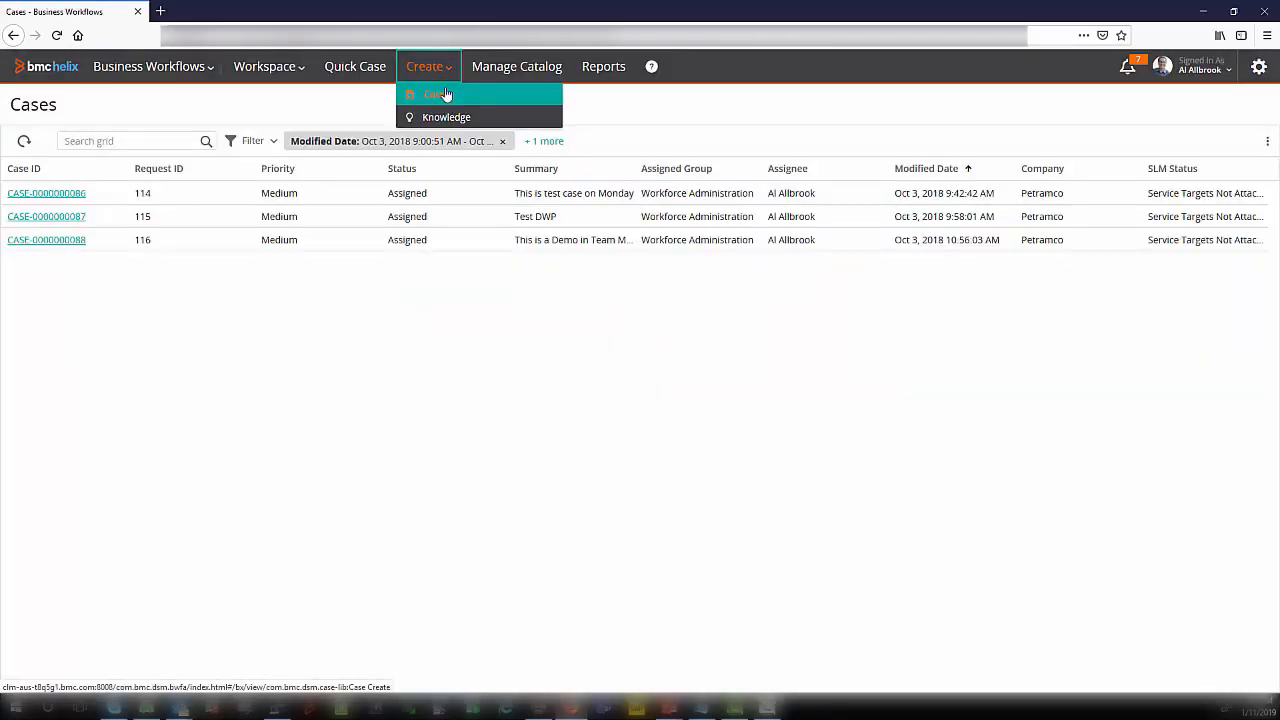
pyautogui.click(445, 100)
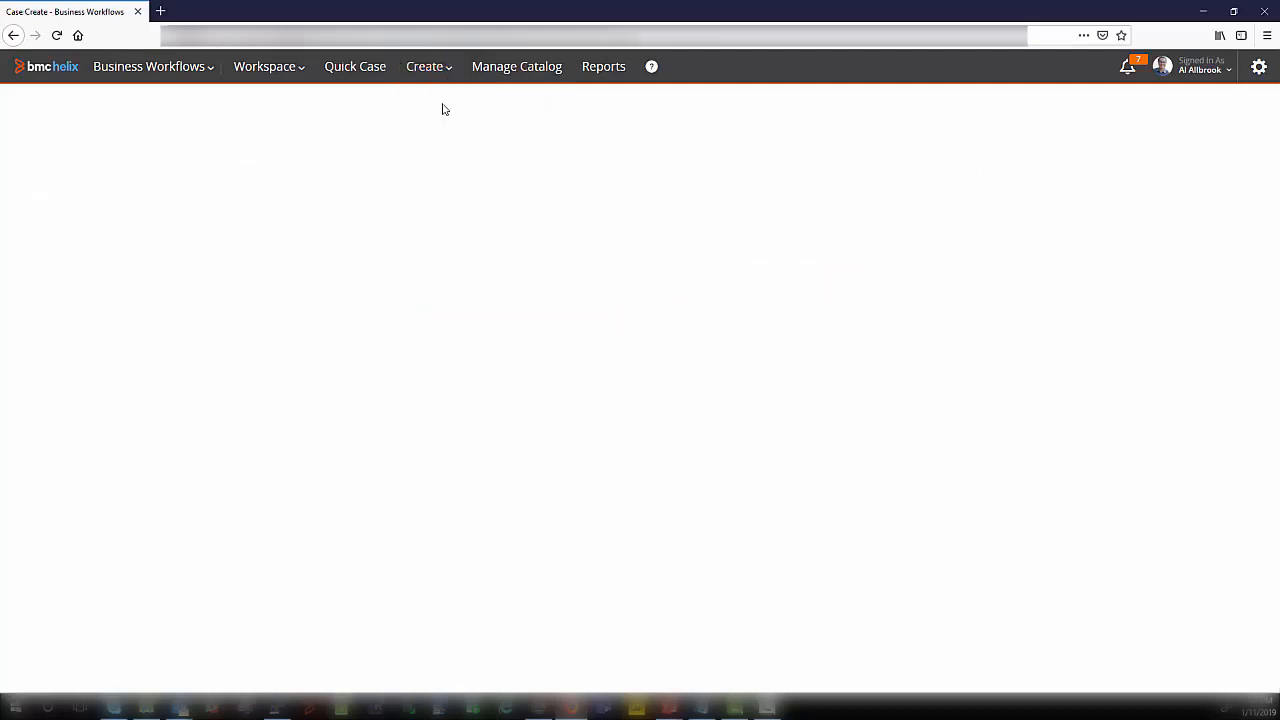
# Step: Search for the requester by first name, select the matching Petramco employee, and set the case summary to "Order a Phone"
pyautogui.click(99, 160)
pyautogui.write('Bob')
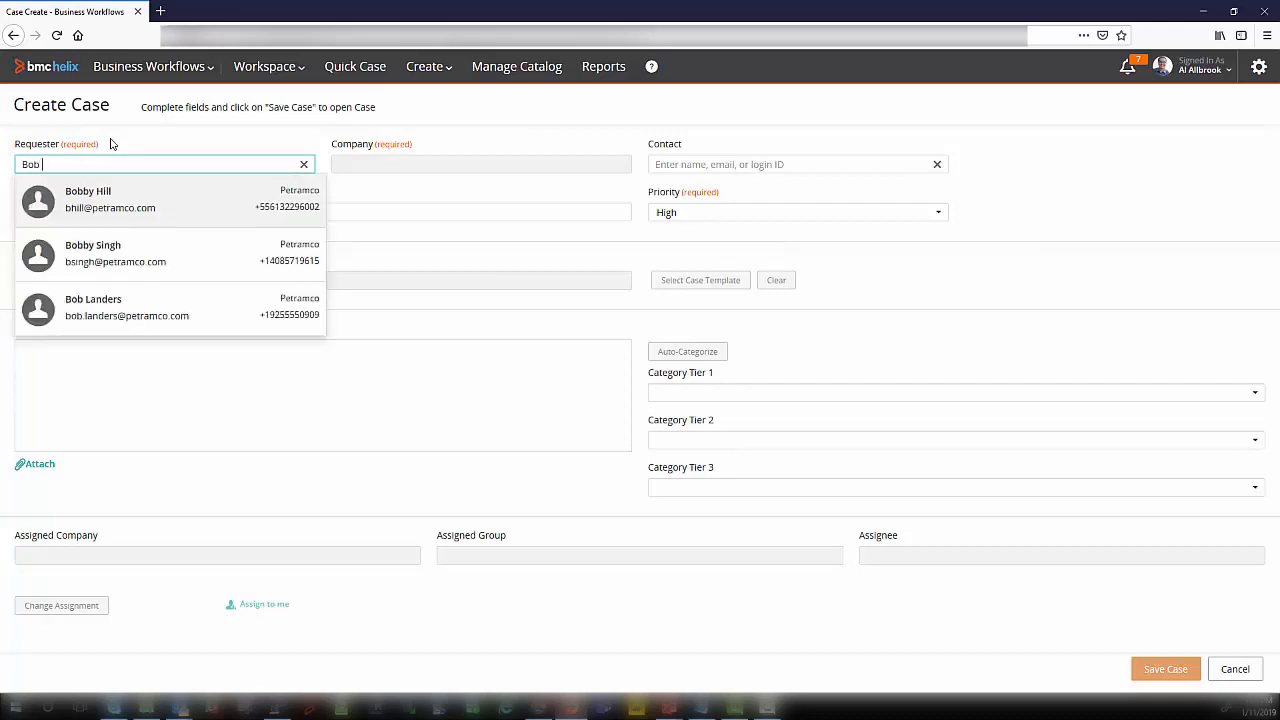
pyautogui.click(120, 308)
pyautogui.click(190, 205)
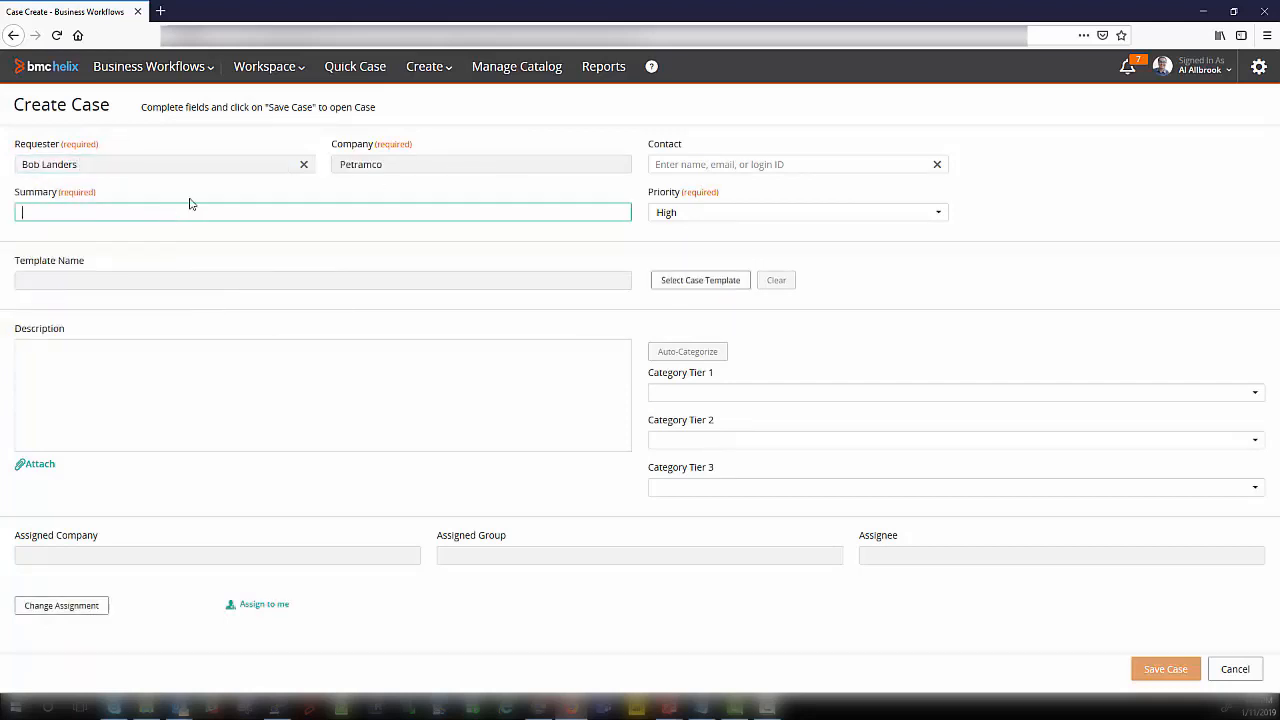
pyautogui.write('Order a Phone')
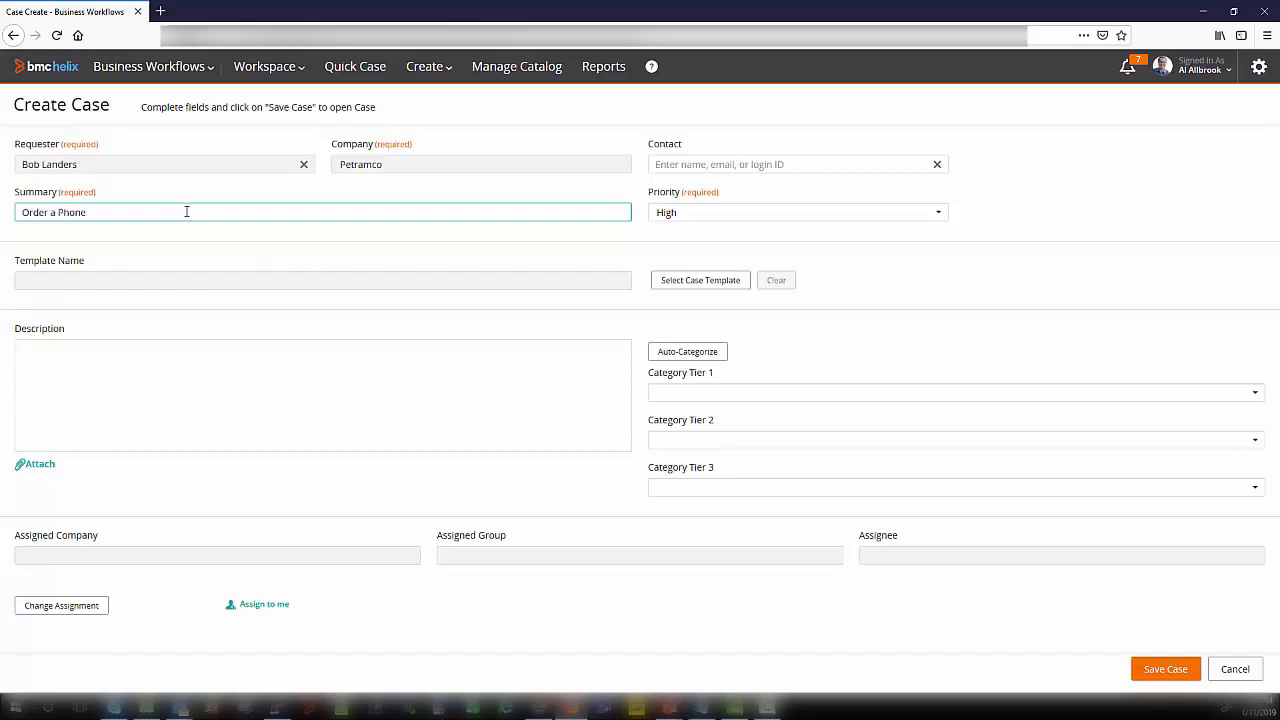
# Step: Apply the recommended "Order a Phone" template and save the case with description details IPhone, model 8, memory 128, needed Jan 25, 2019
pyautogui.click(704, 283)
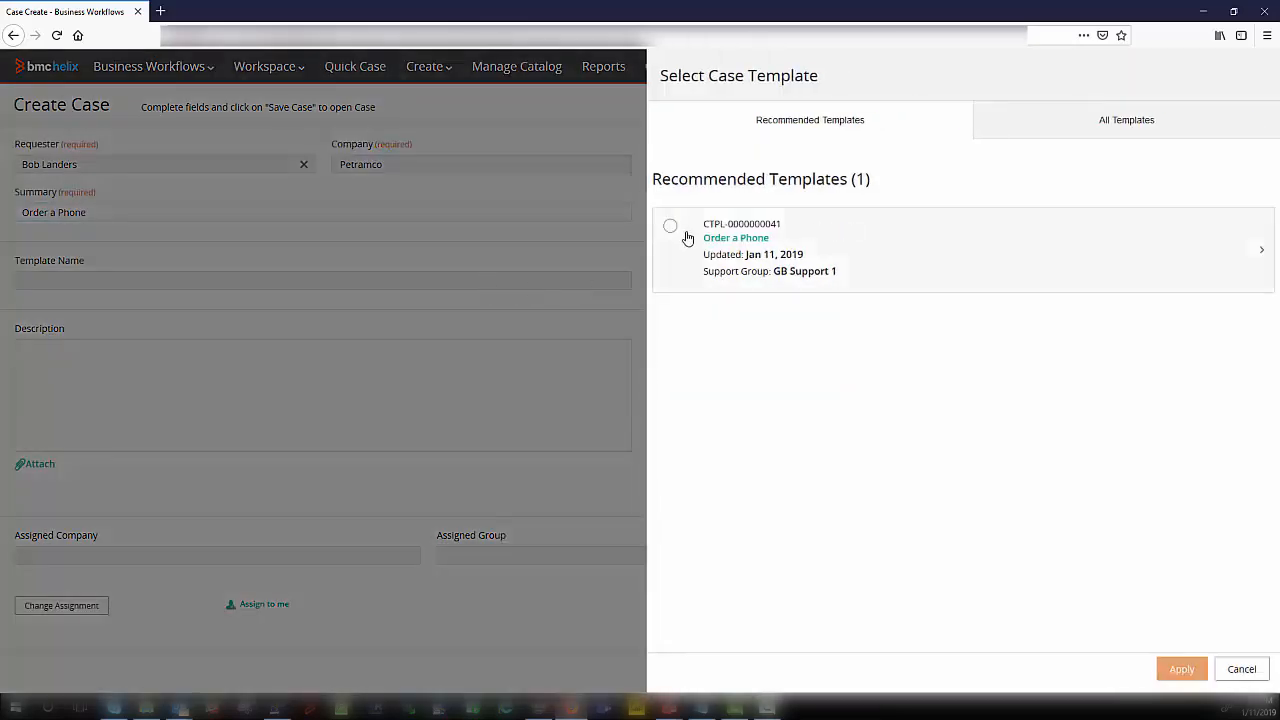
pyautogui.click(670, 228)
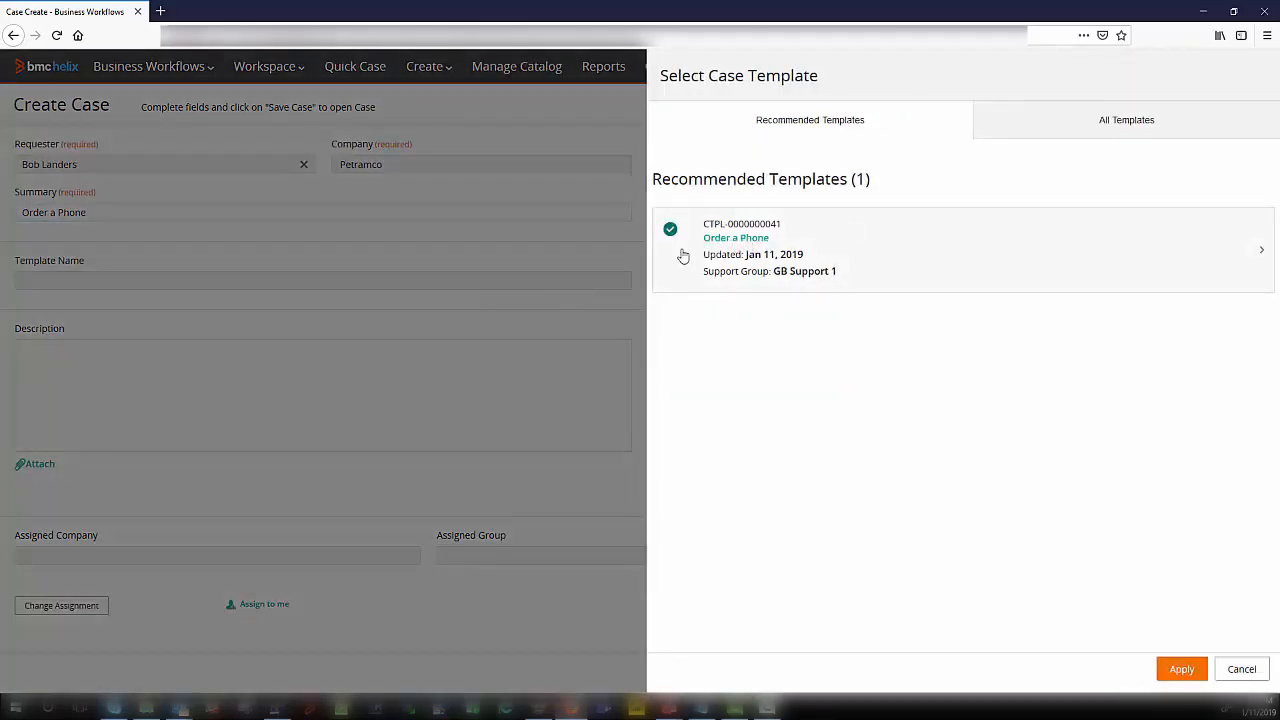
pyautogui.click(1181, 669)
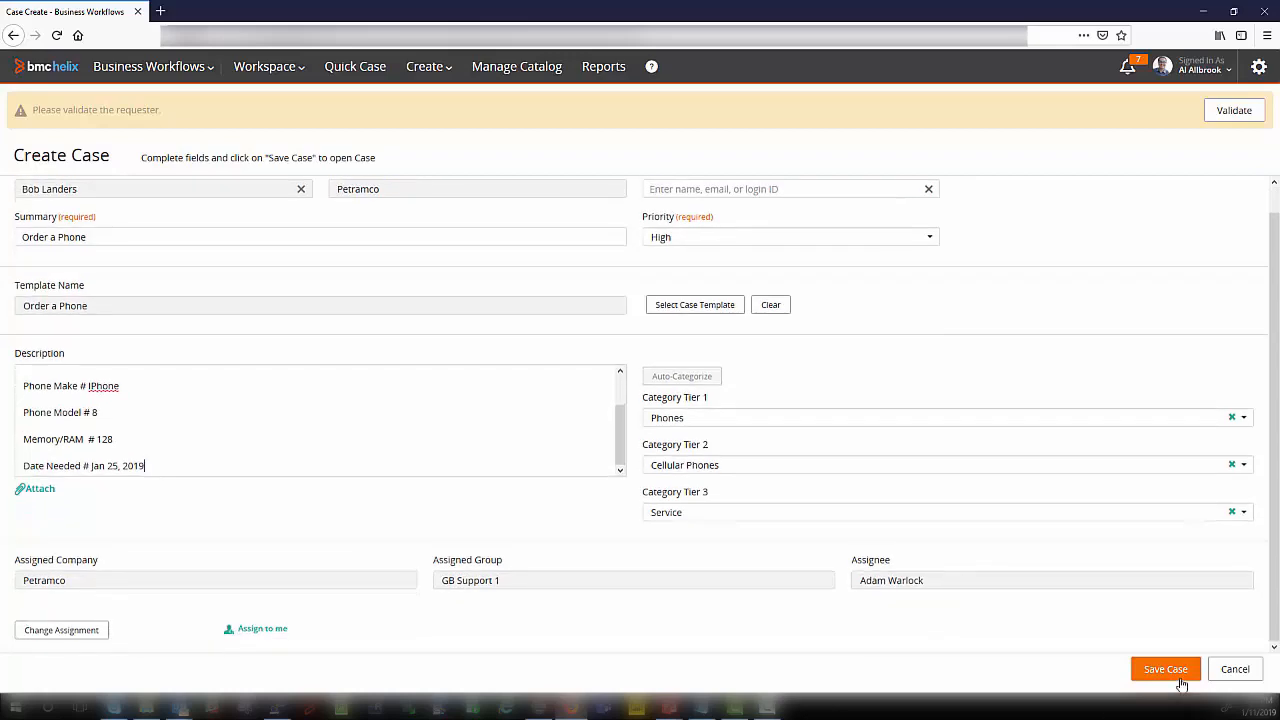
pyautogui.click(1165, 669)
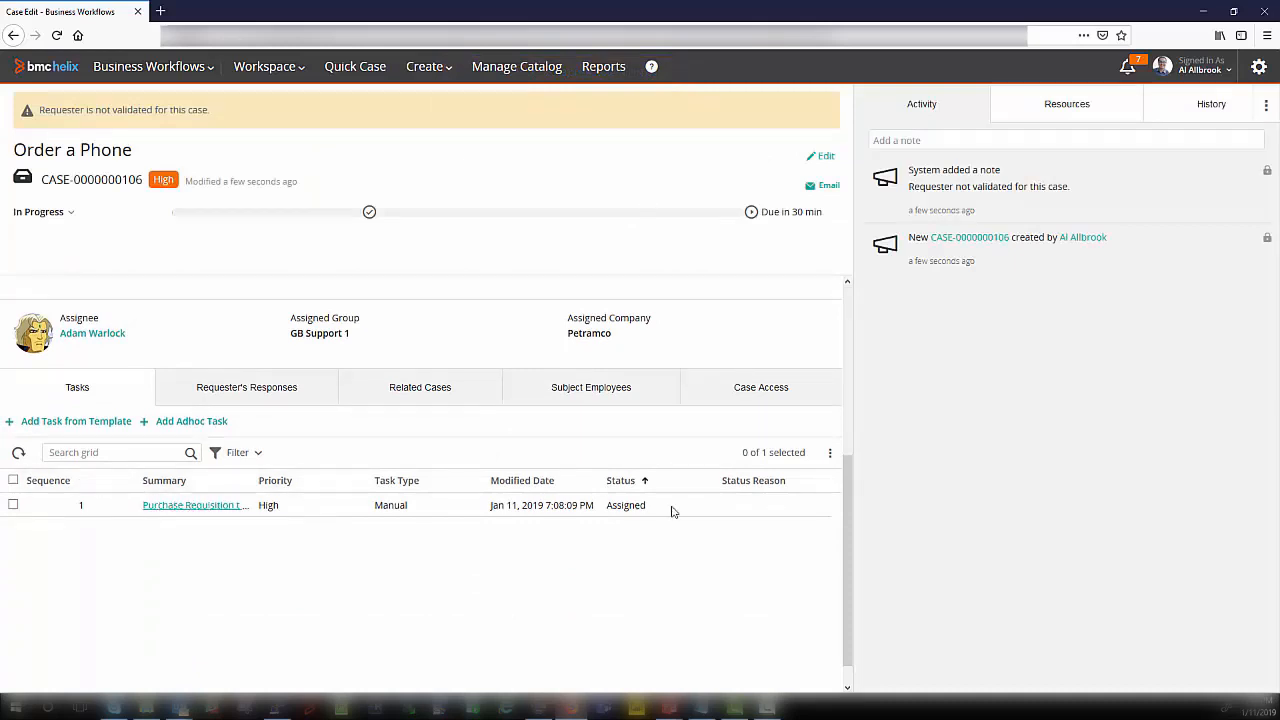
pyautogui.scroll(3, 266, 374)
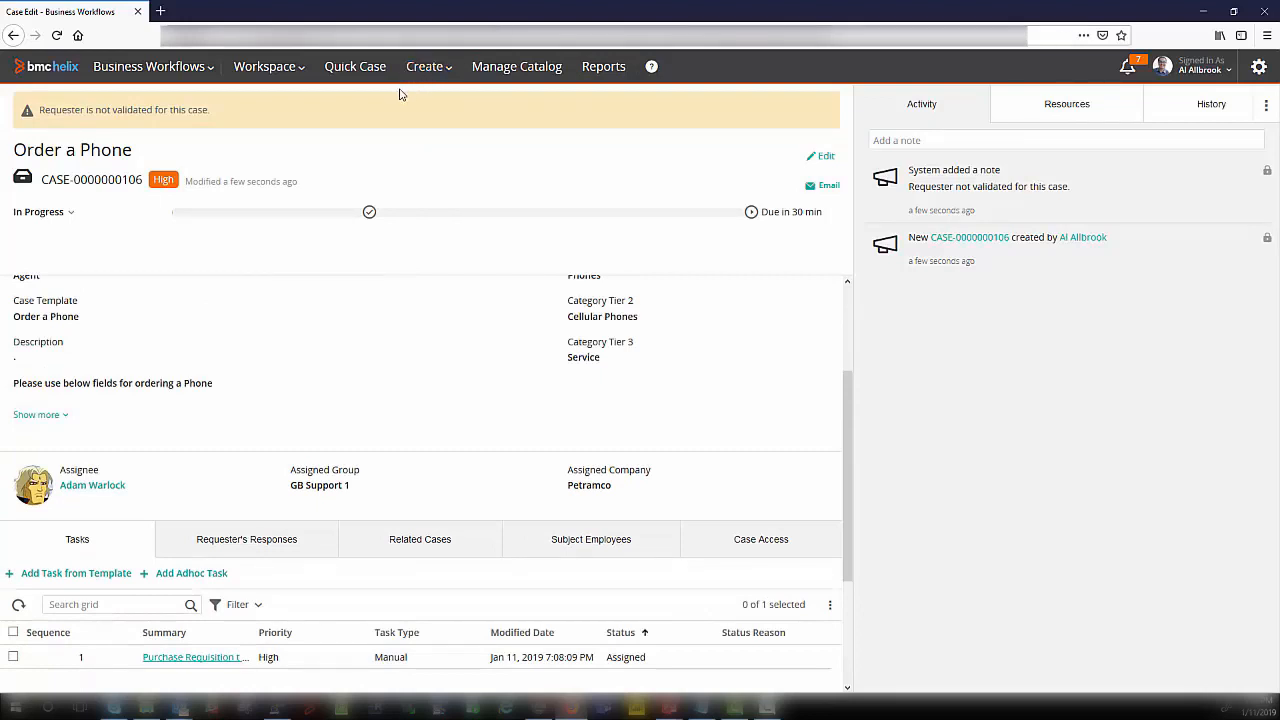
# Step: Create a quick case for the same requester with the text "wants a Phone" and the recommended "Order a Phone" template
pyautogui.click(343, 68)
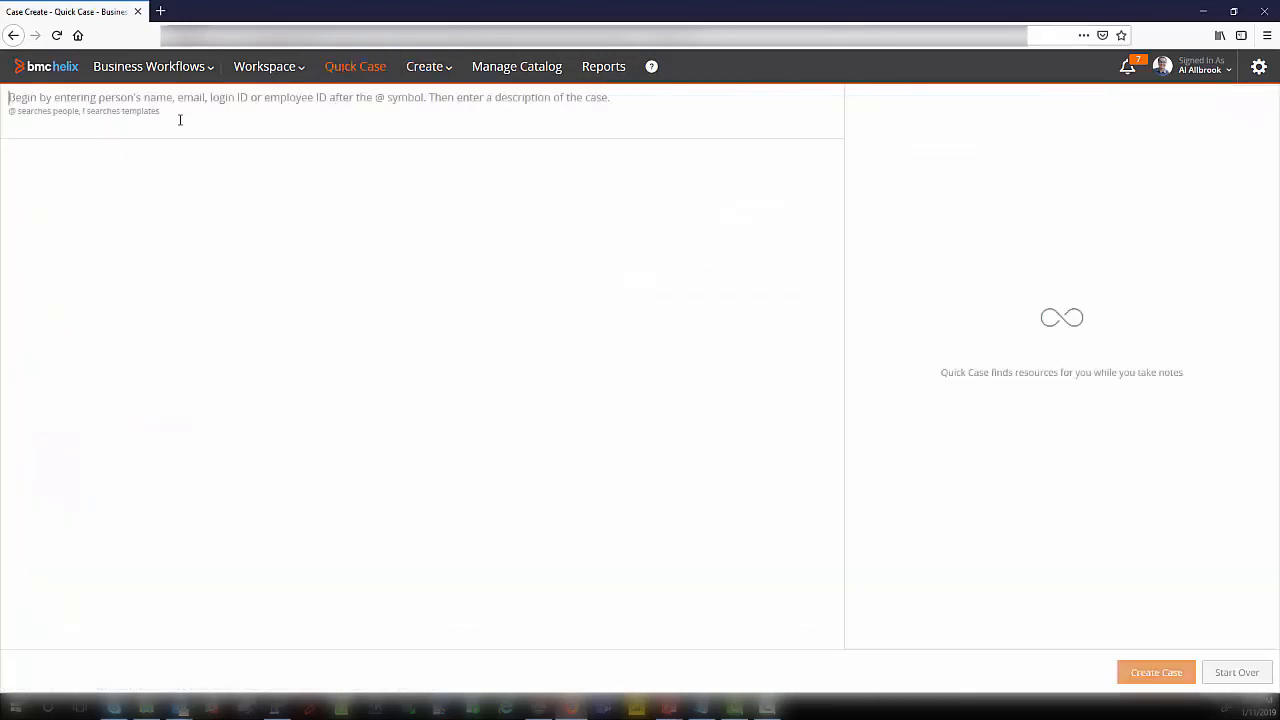
pyautogui.write('@Bob')
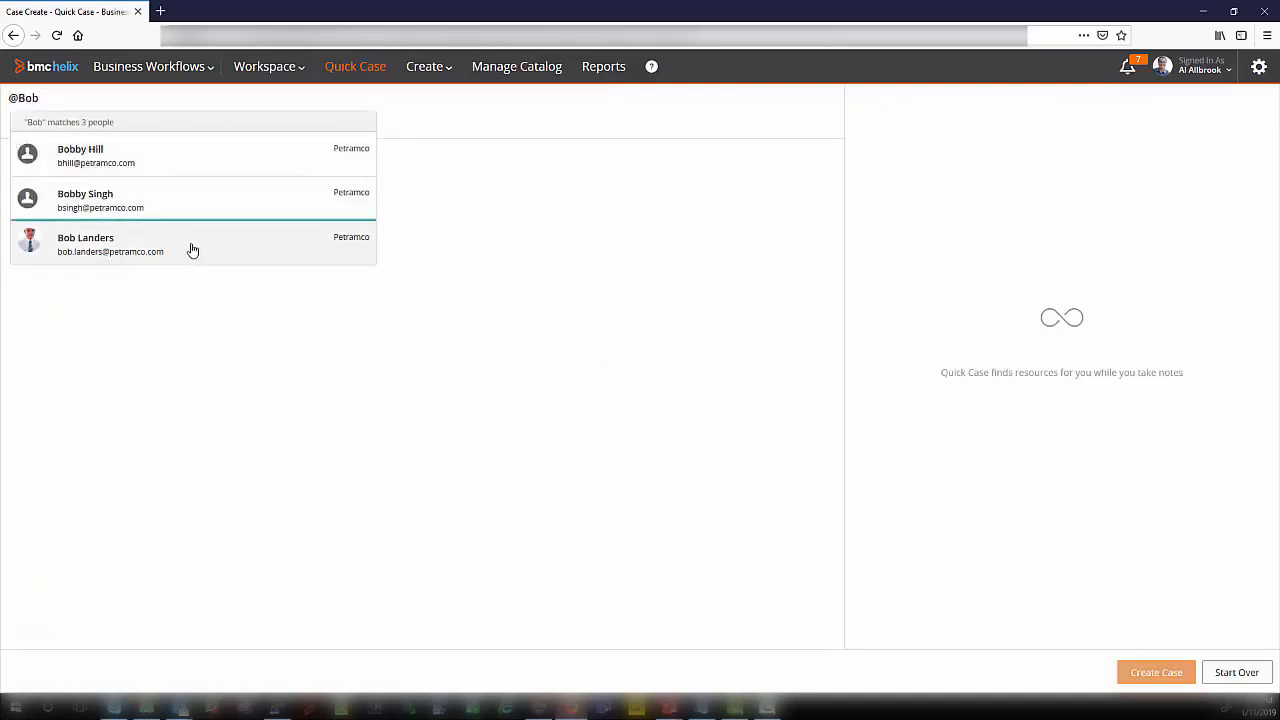
pyautogui.click(193, 250)
pyautogui.write('wants a Phone')
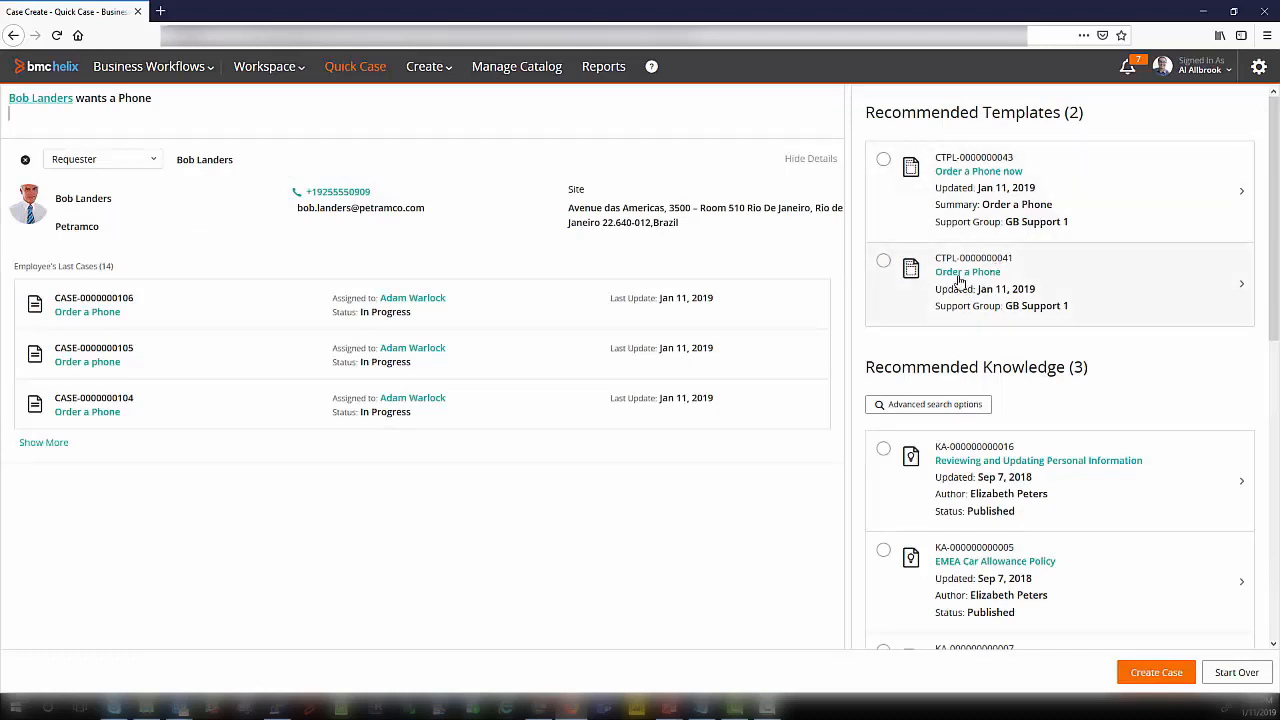
pyautogui.click(883, 261)
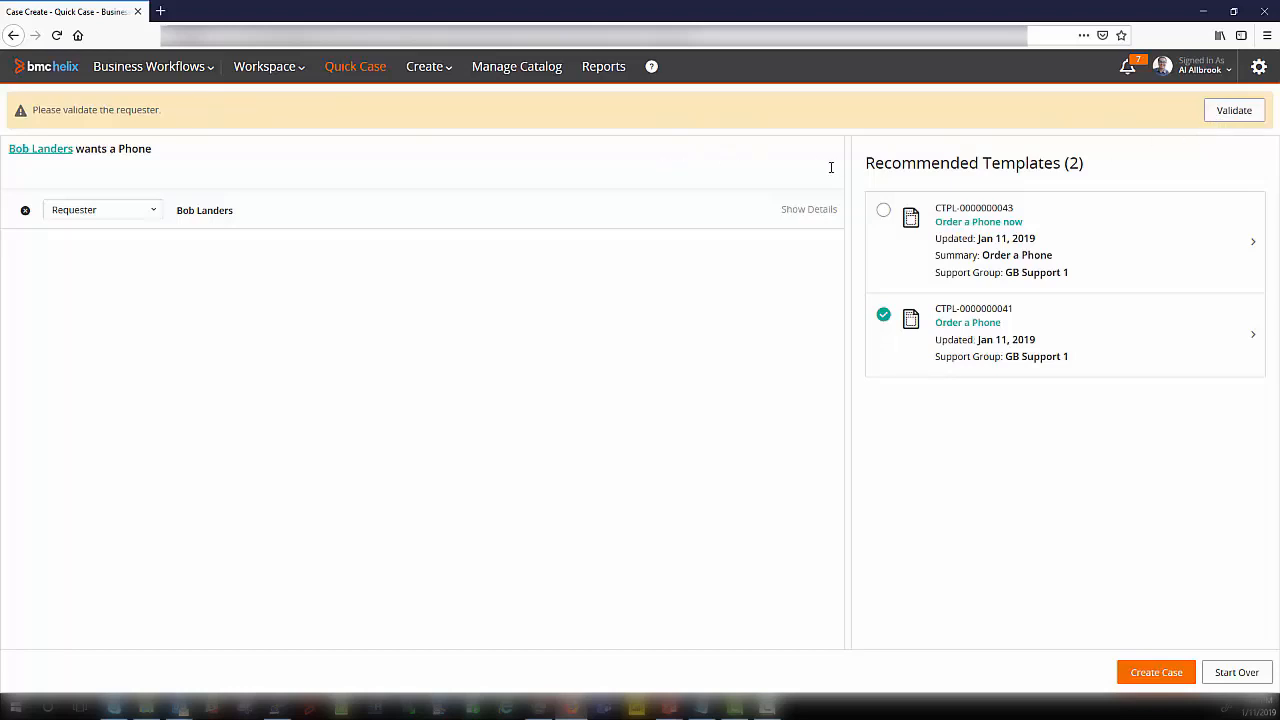
pyautogui.click(1136, 681)
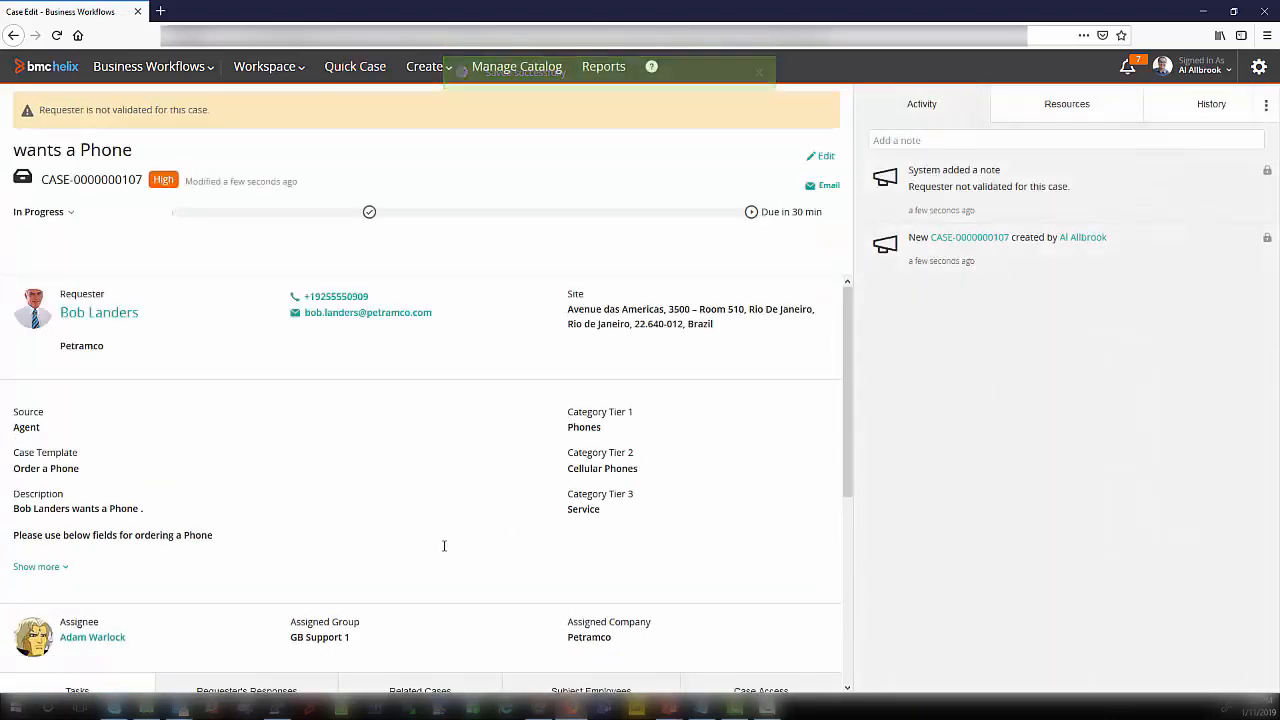
# Step: Edit the new case's description to give make Iphone, model 8, memory 128 and date needed Jan 25, 2019, and save it
pyautogui.scroll(-3, 91, 633)
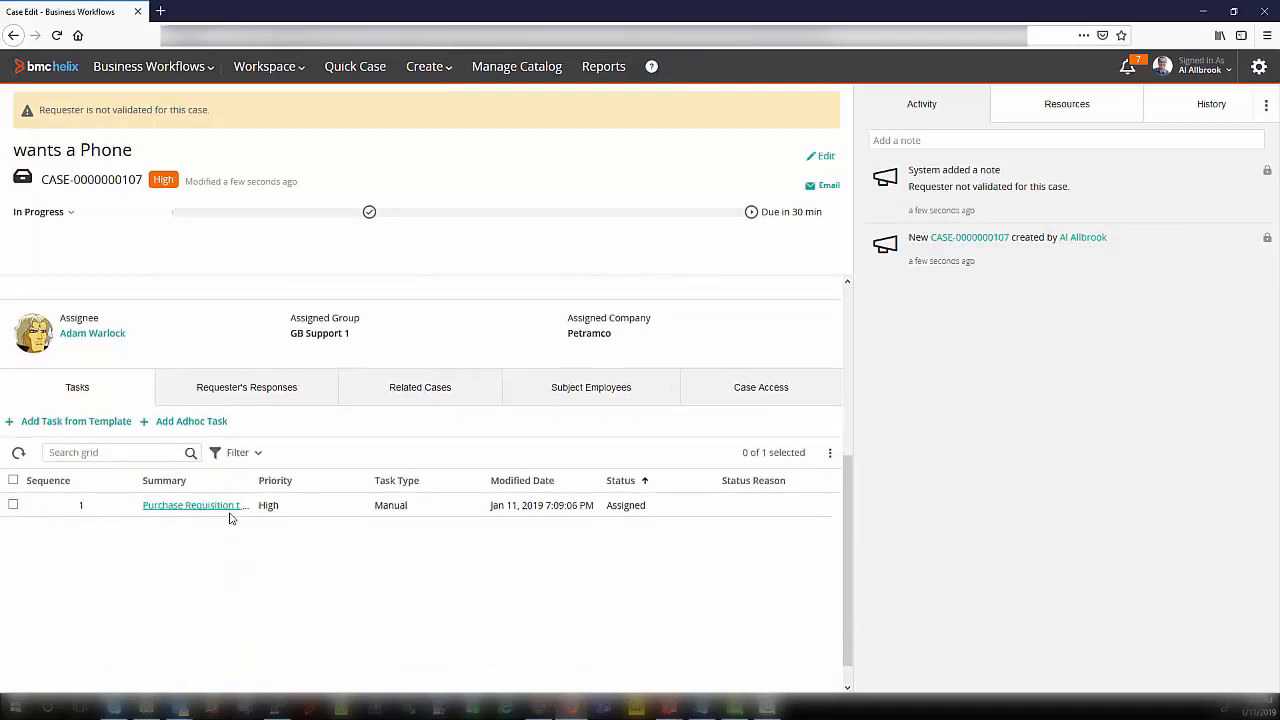
pyautogui.scroll(3, 288, 520)
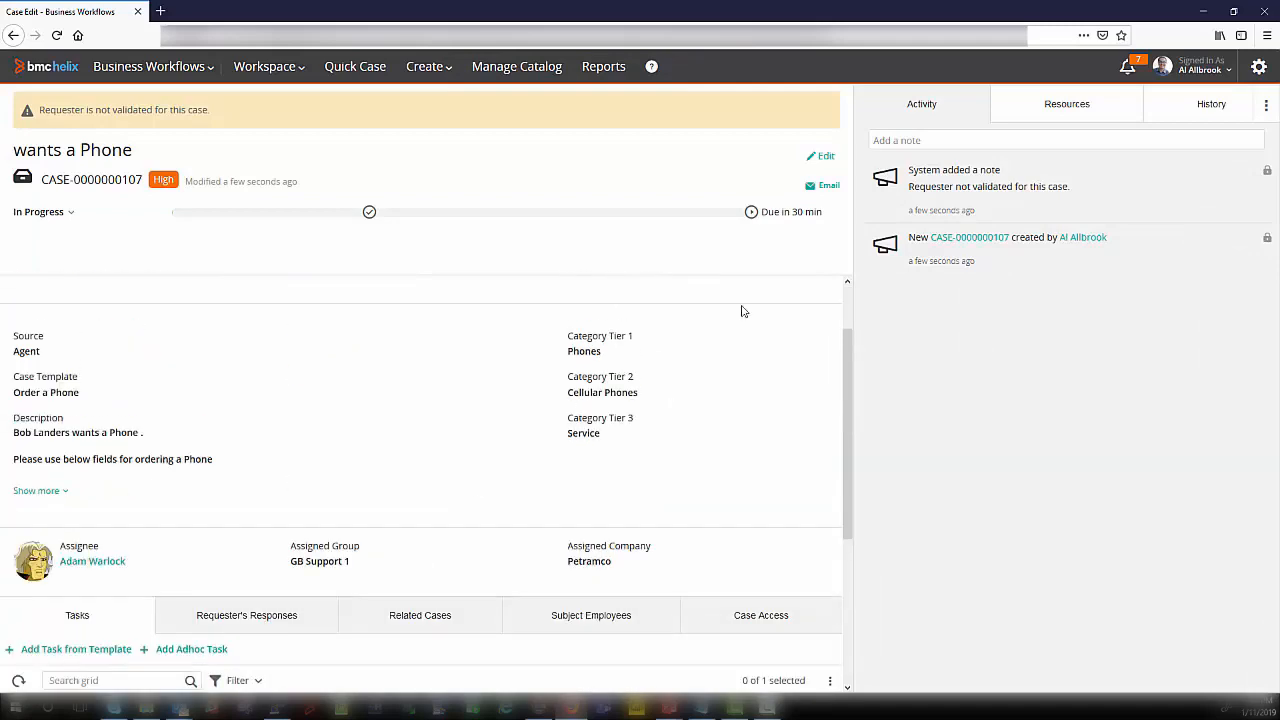
pyautogui.click(820, 157)
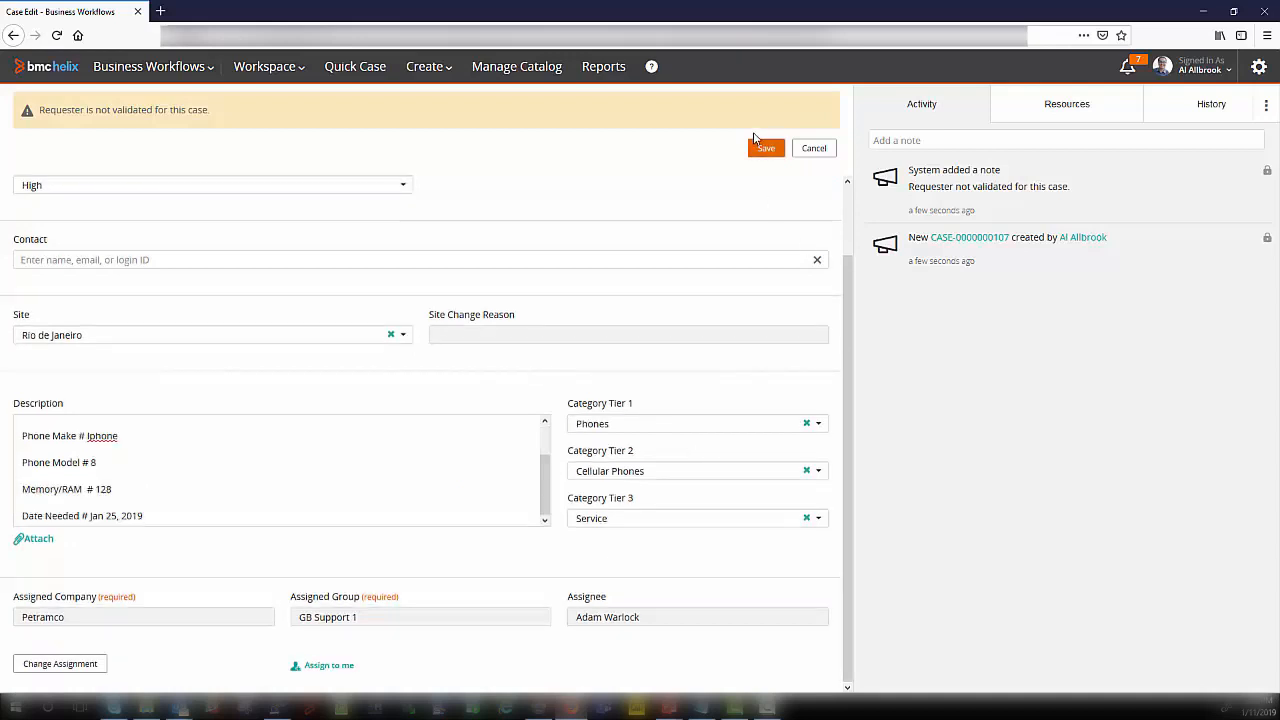
pyautogui.click(762, 150)
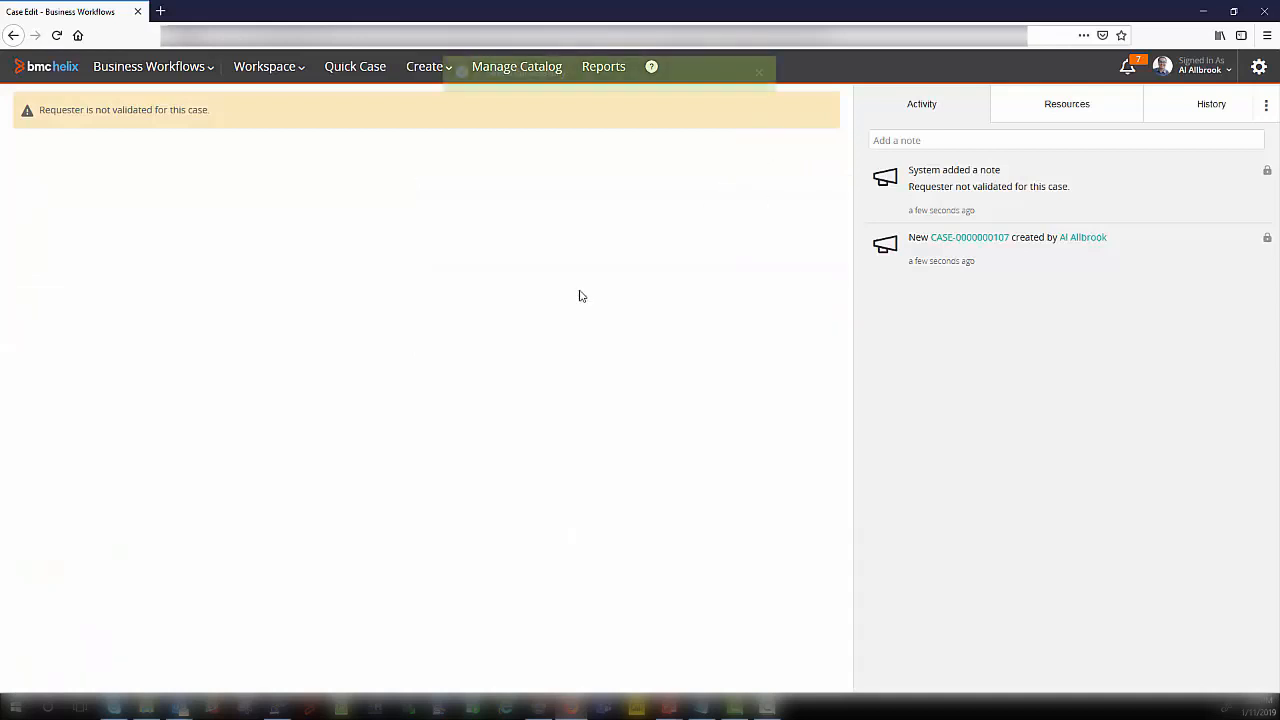